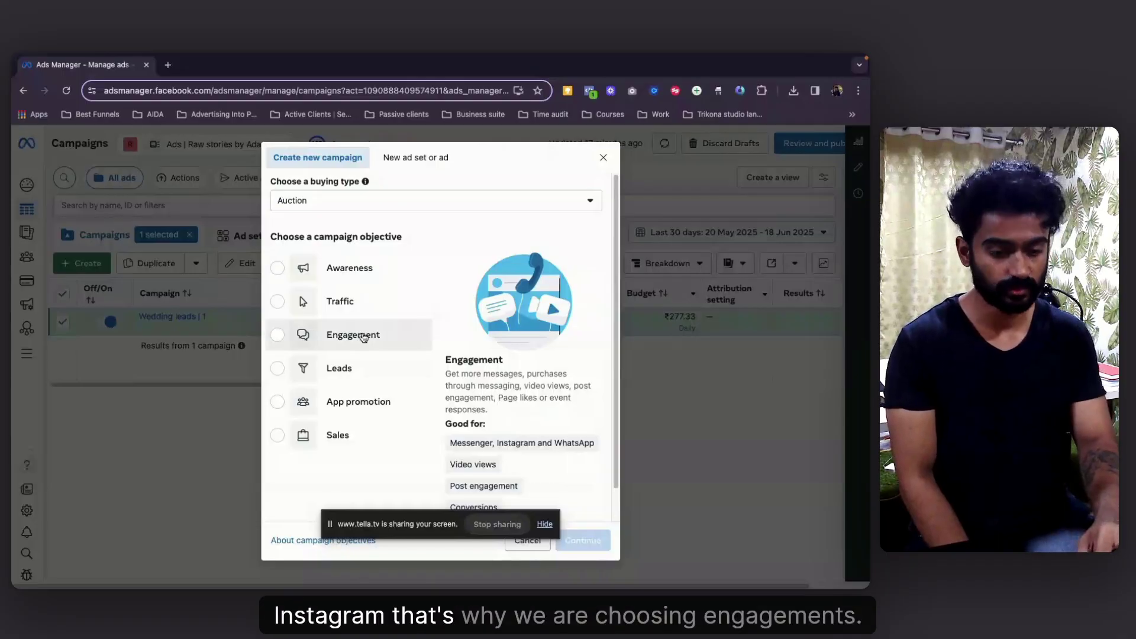
- Create a campaign with the Engagement objective using the manual engagement campaign setup
double_click(362, 336)
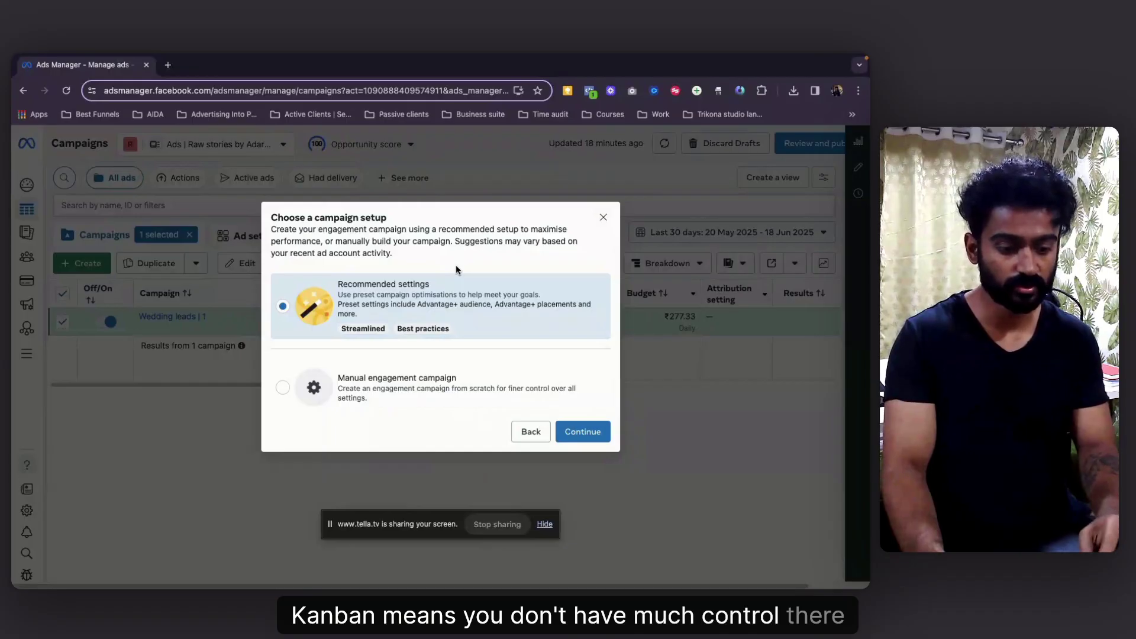
left_click(387, 400)
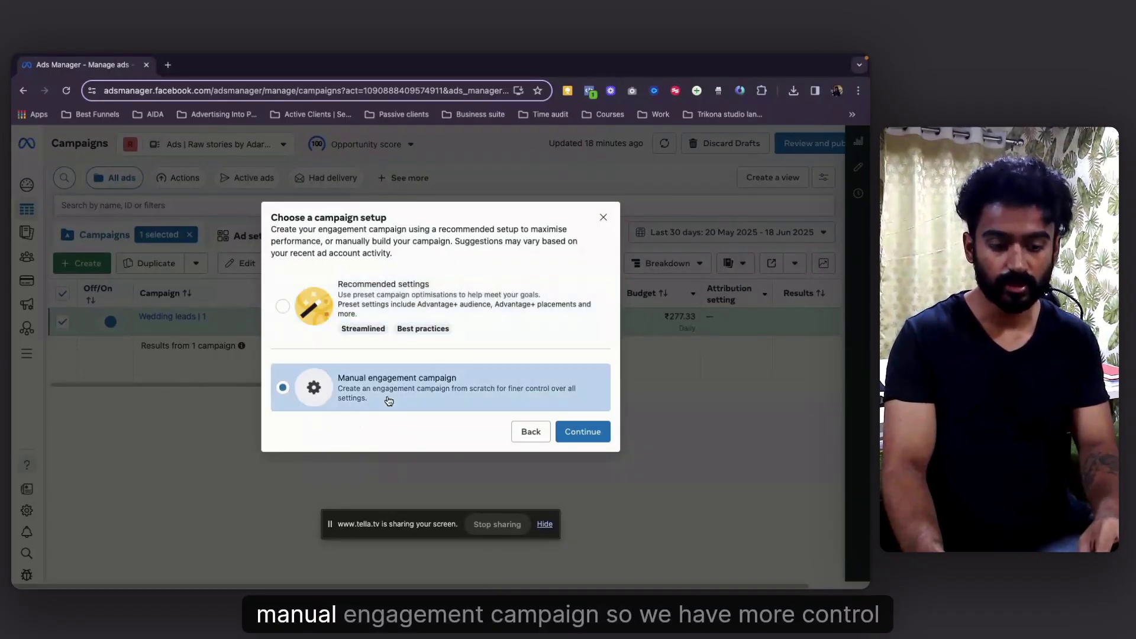
left_click(591, 435)
- Name the campaign "Wedding leads | June'25" and turn on Advantage+ campaign budget
triple_click(372, 225)
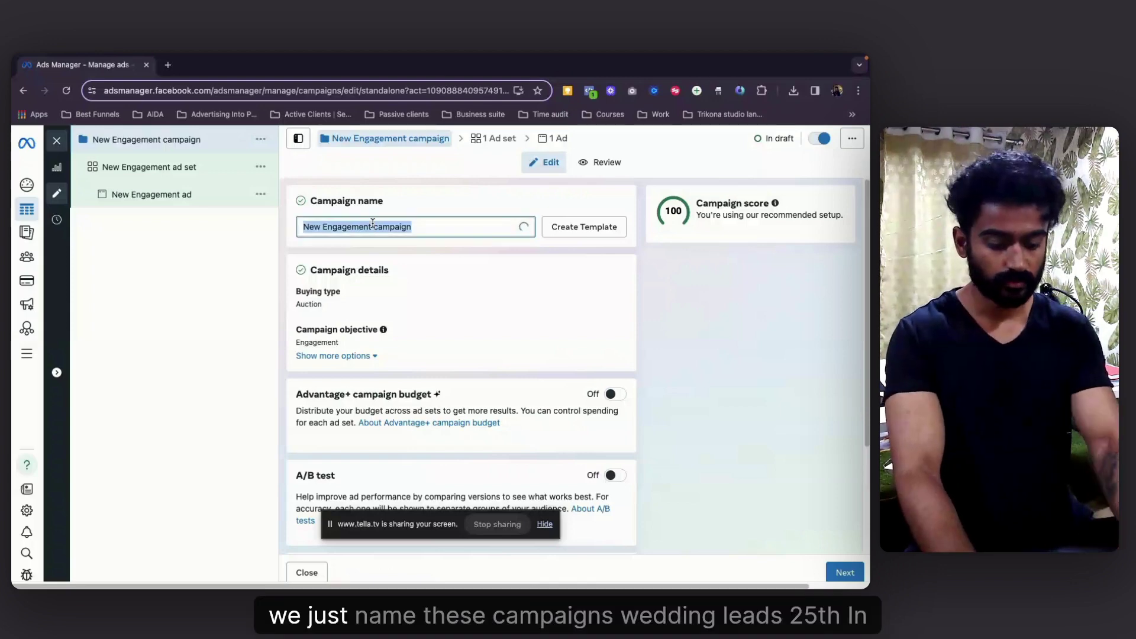
type("Wedding leads")
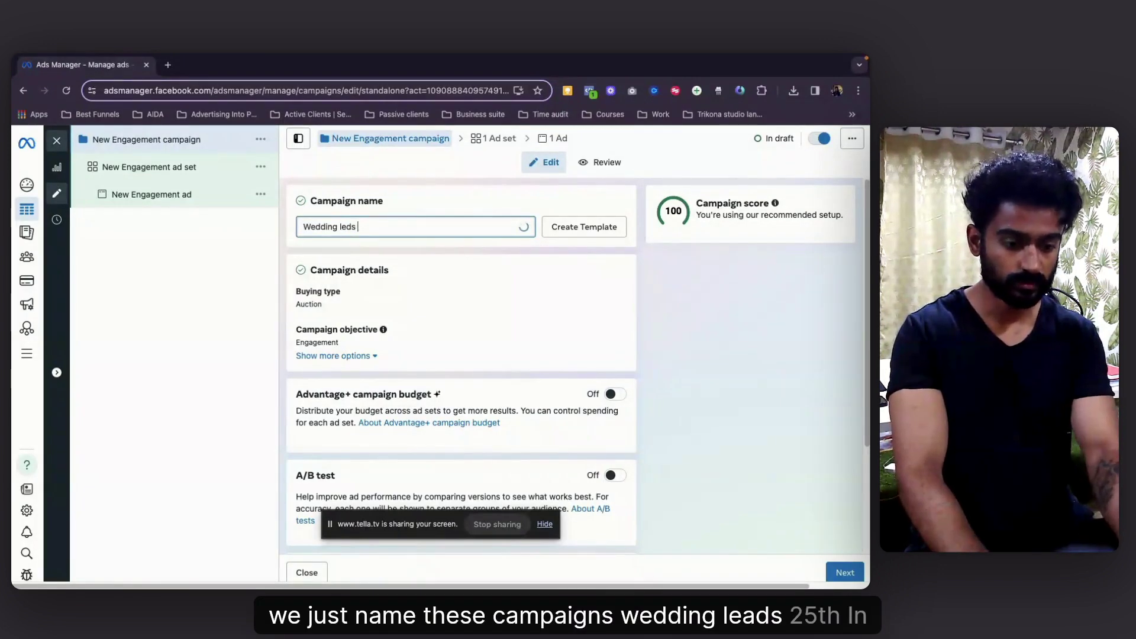
key("BackSpace")
key("BackSpace")
type("ads | June'2")
type("5")
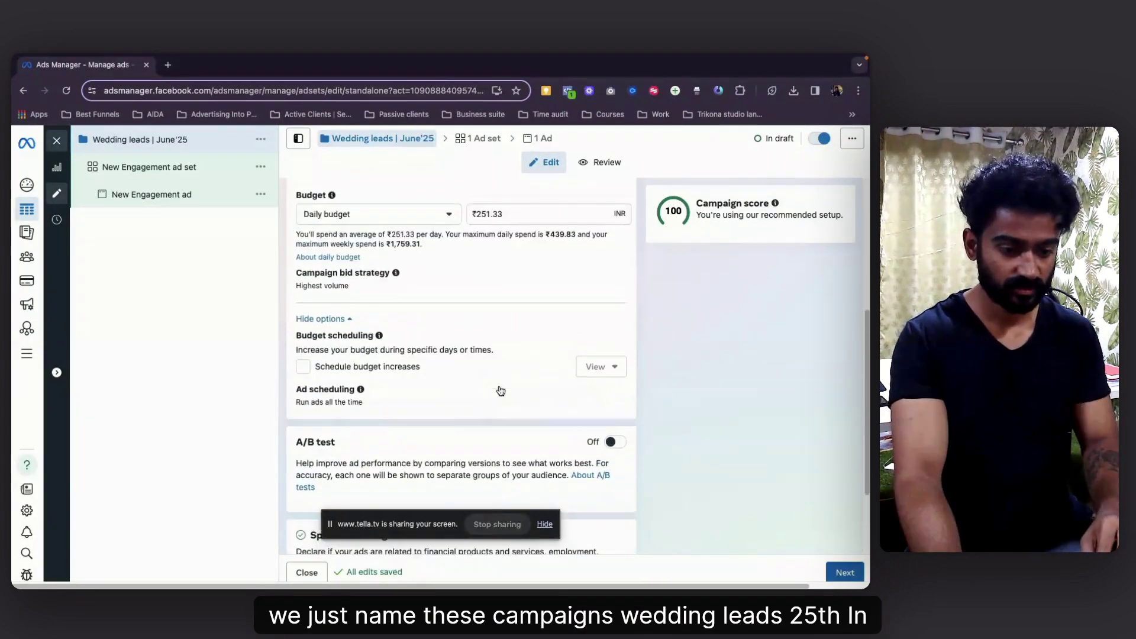
- Open the campaign's ad set and rename it "Soon to be weds | Engaged Couples"
scroll(500, 390, "up", 3)
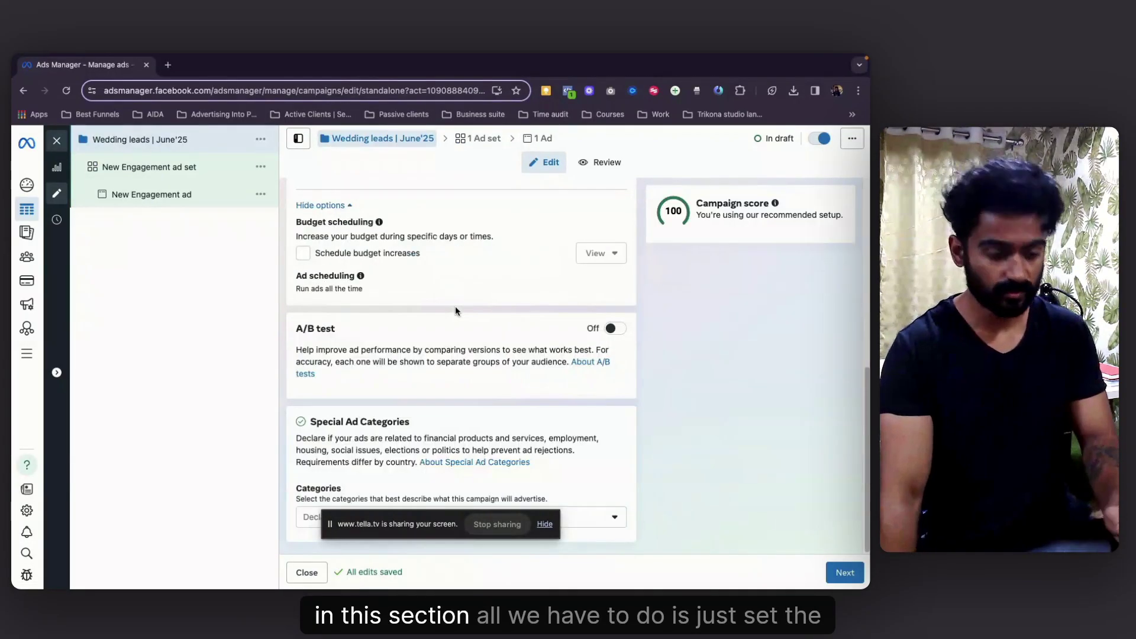
scroll(491, 289, "up", 2)
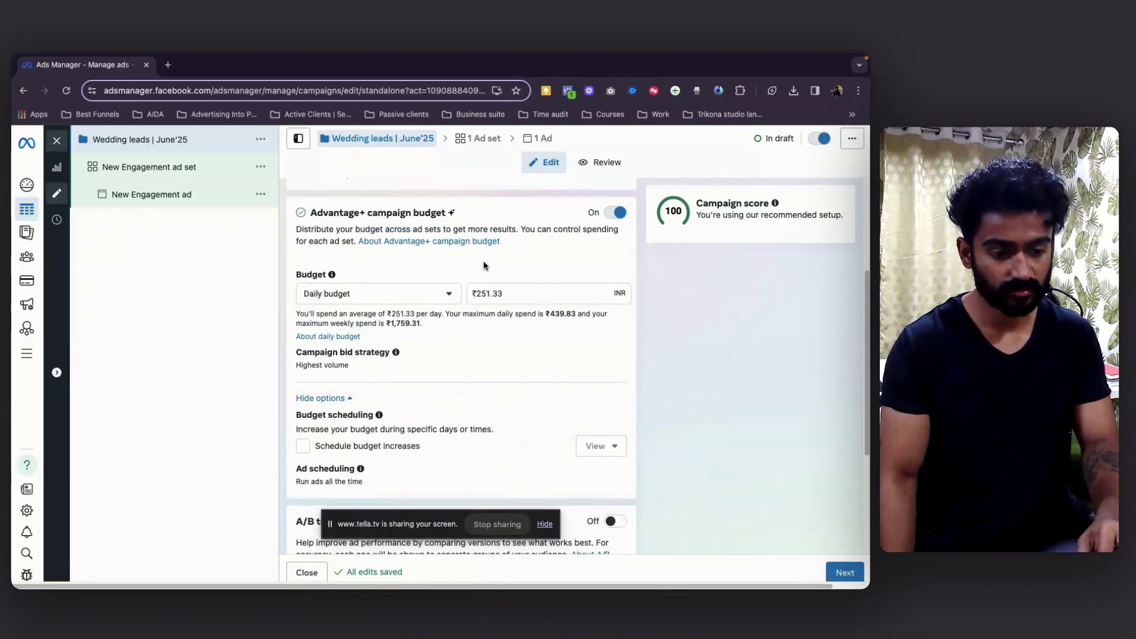
scroll(513, 294, "up", 3)
left_click(236, 167)
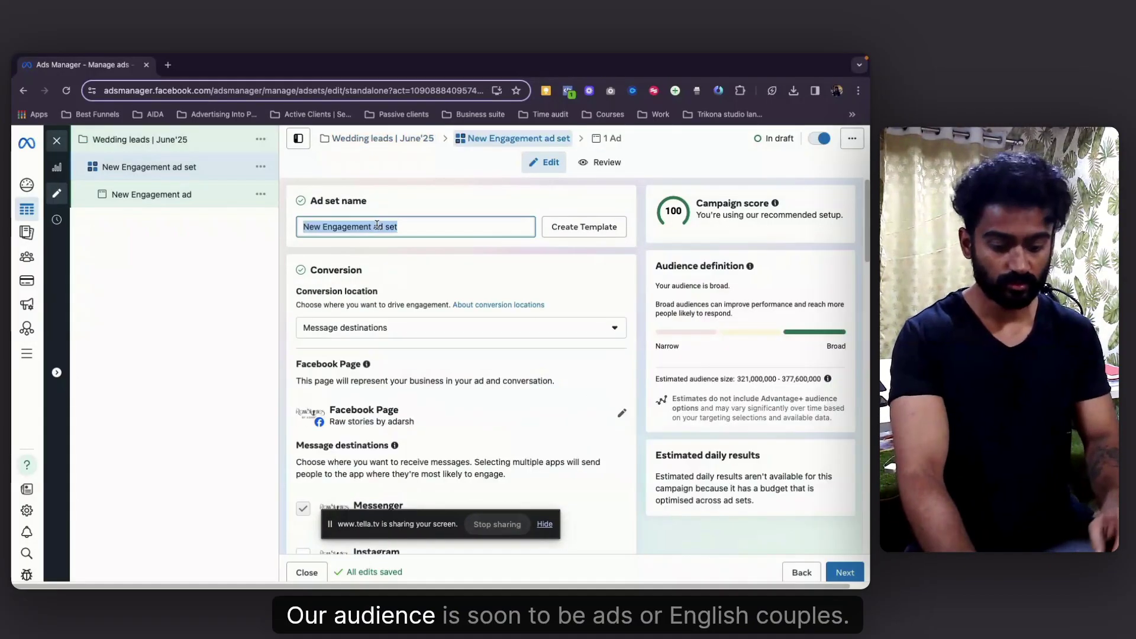
type("Soon to be weds |")
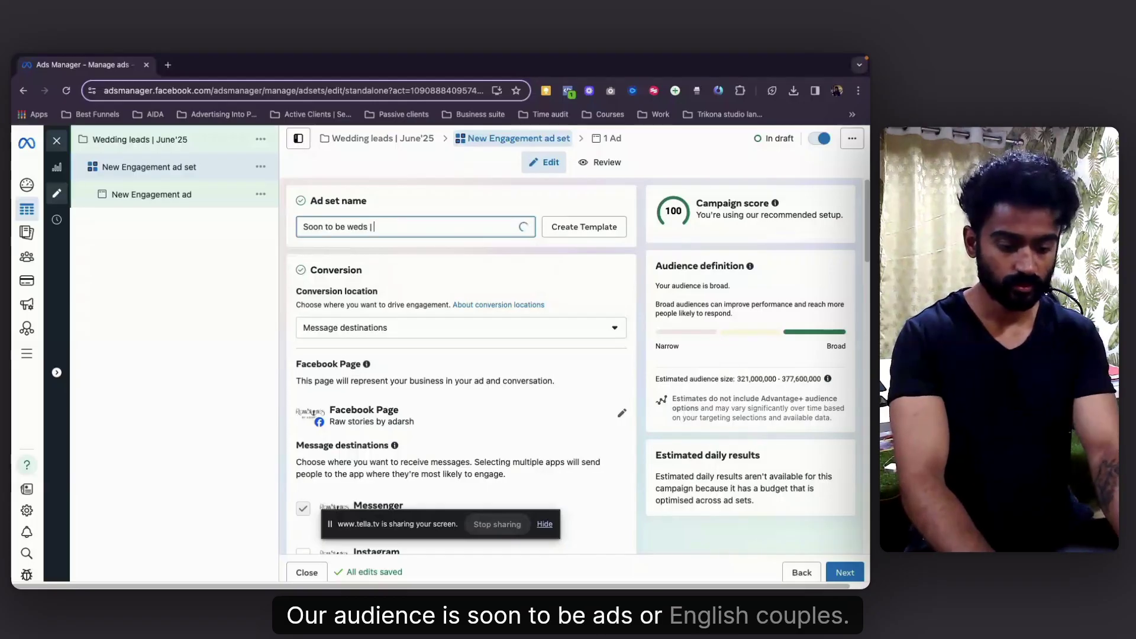
type(" Engaged Couples")
- Add Instagram as a message destination alongside Messenger and choose Maximise number of conversations as the performance goal
scroll(393, 200, "down", 2)
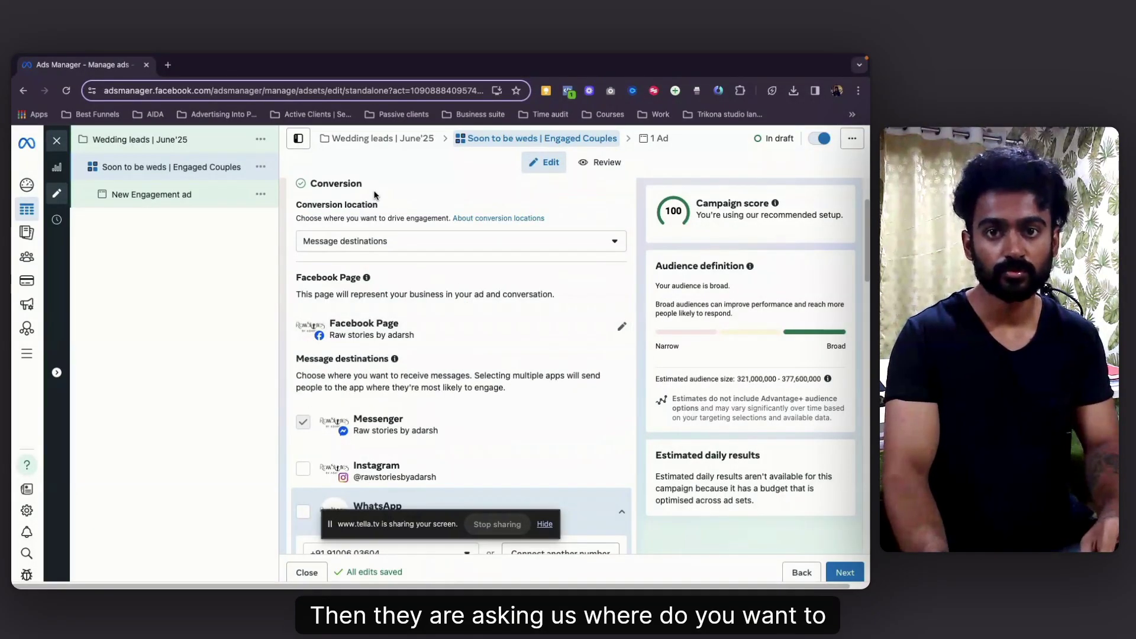
scroll(331, 254, "down", 2)
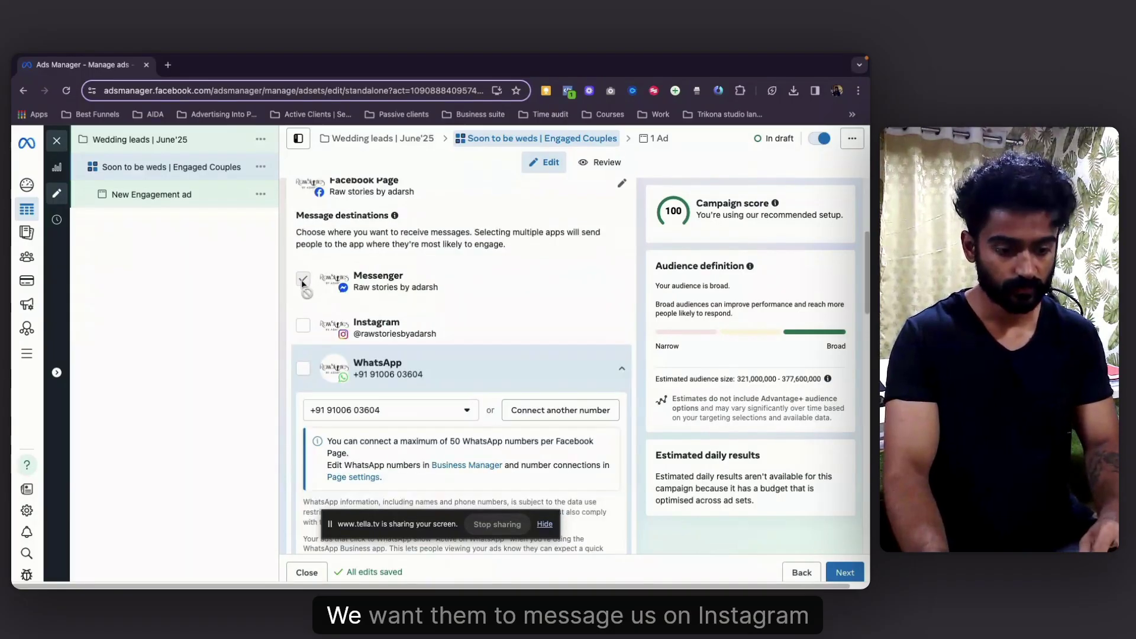
left_click(302, 333)
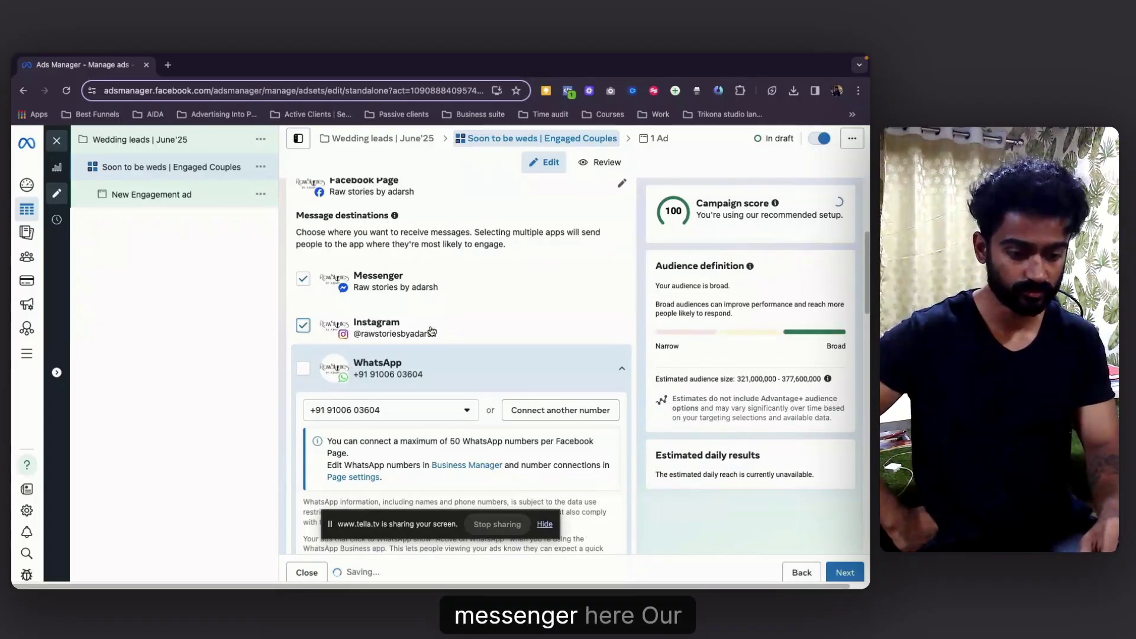
scroll(430, 330, "down", 5)
left_click(408, 328)
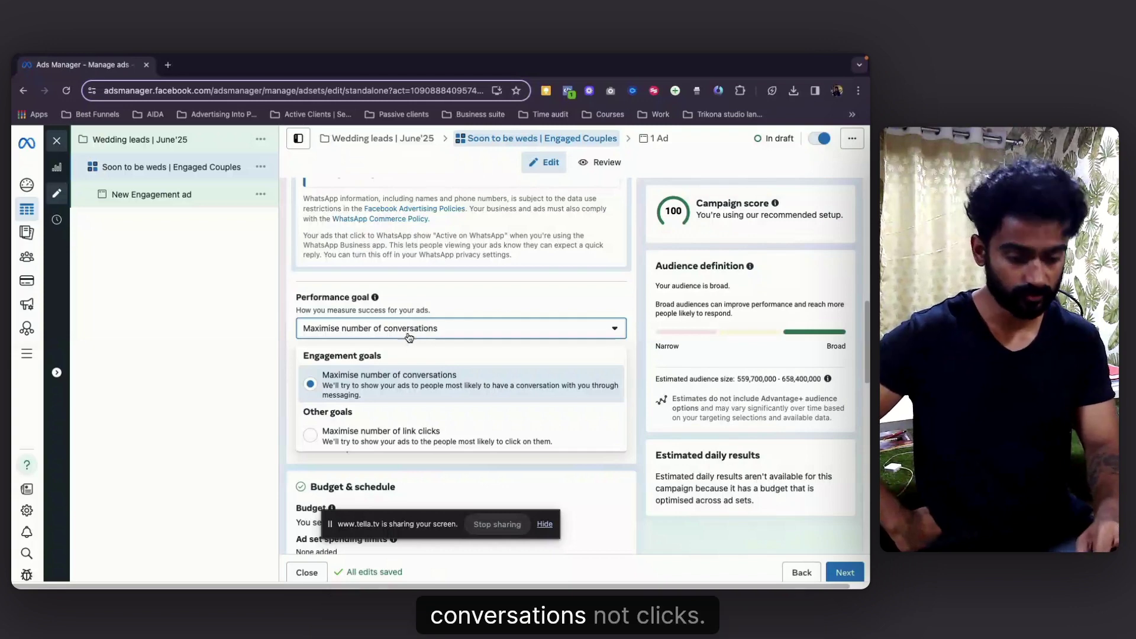
left_click(362, 391)
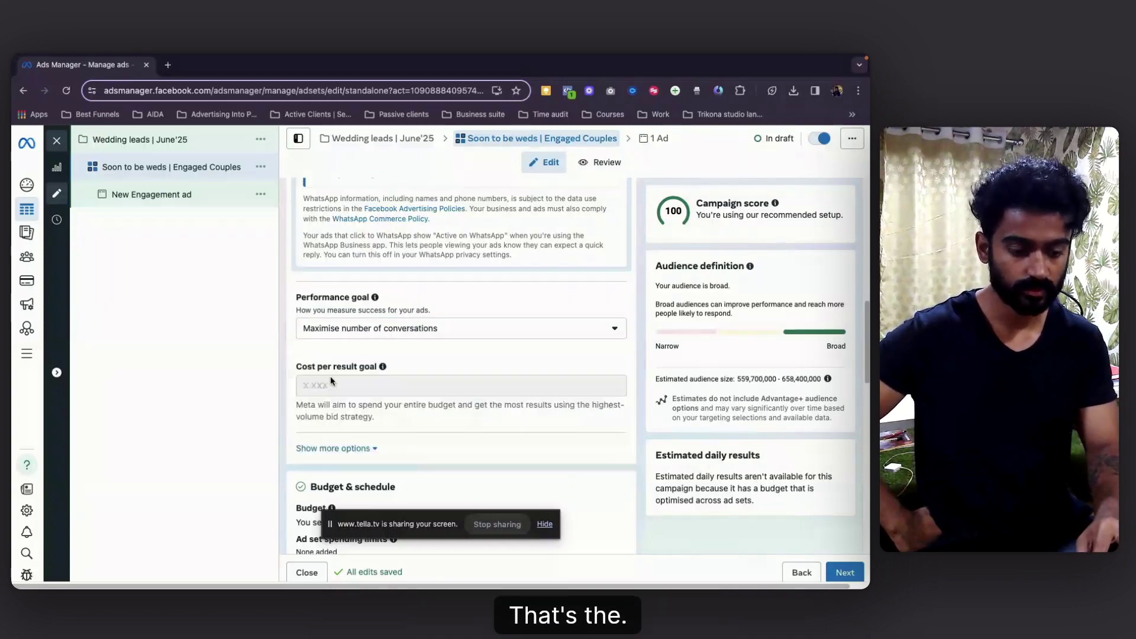
- Replace India with Hyderabad, Telangana as the ad set's included location
scroll(349, 355, "down", 5)
scroll(367, 235, "up", 1)
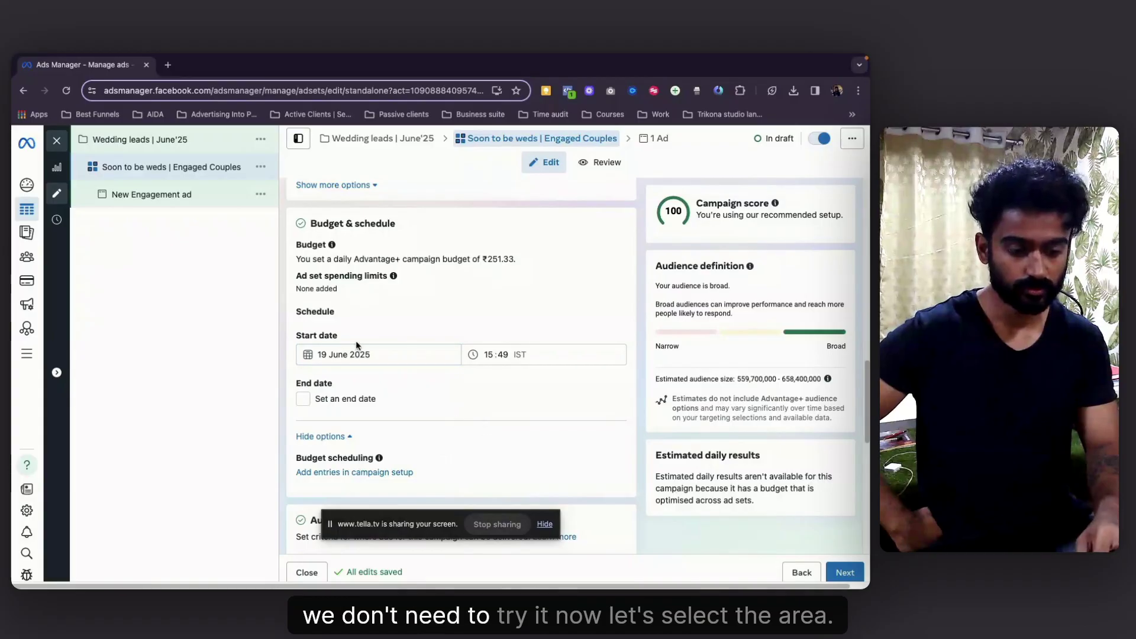
scroll(413, 410, "down", 3)
scroll(412, 411, "down", 4)
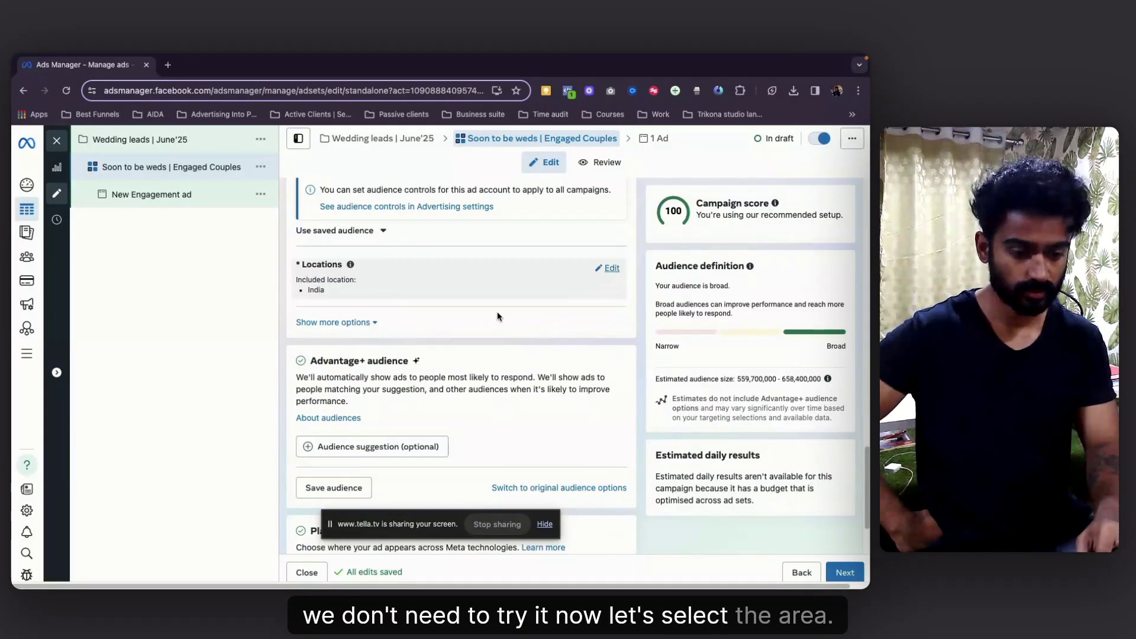
left_click(609, 268)
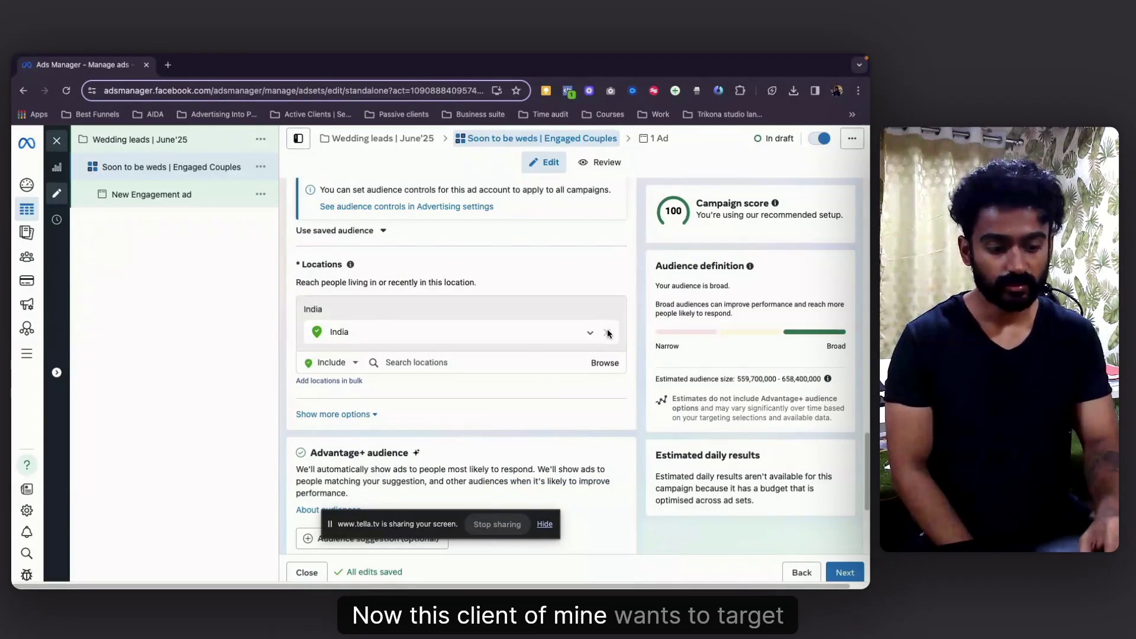
left_click(424, 361)
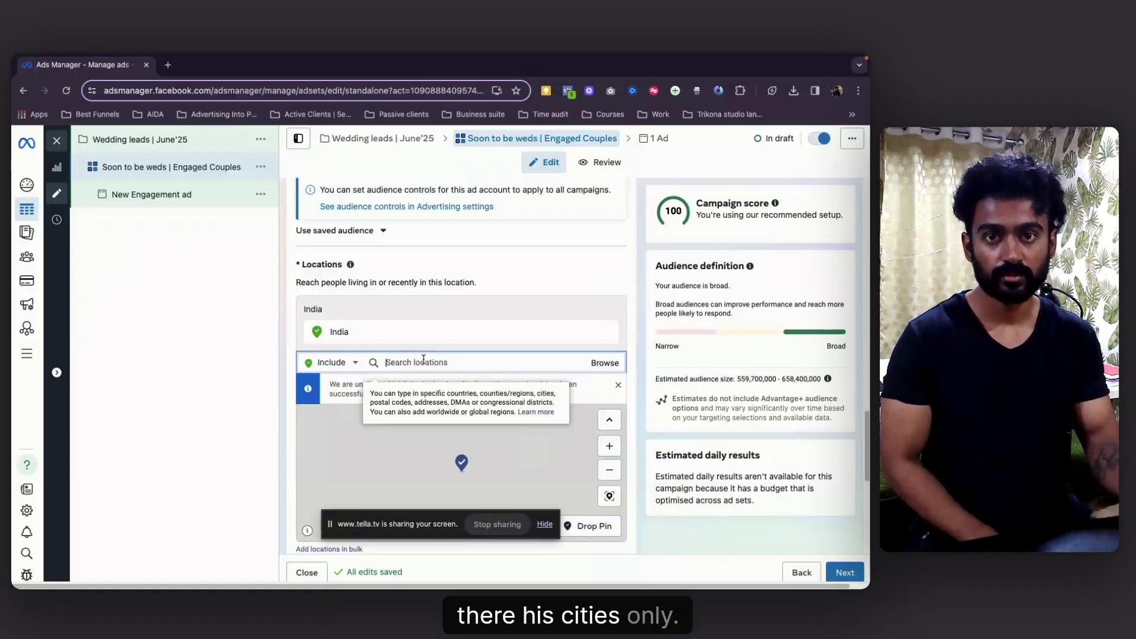
type("hyd")
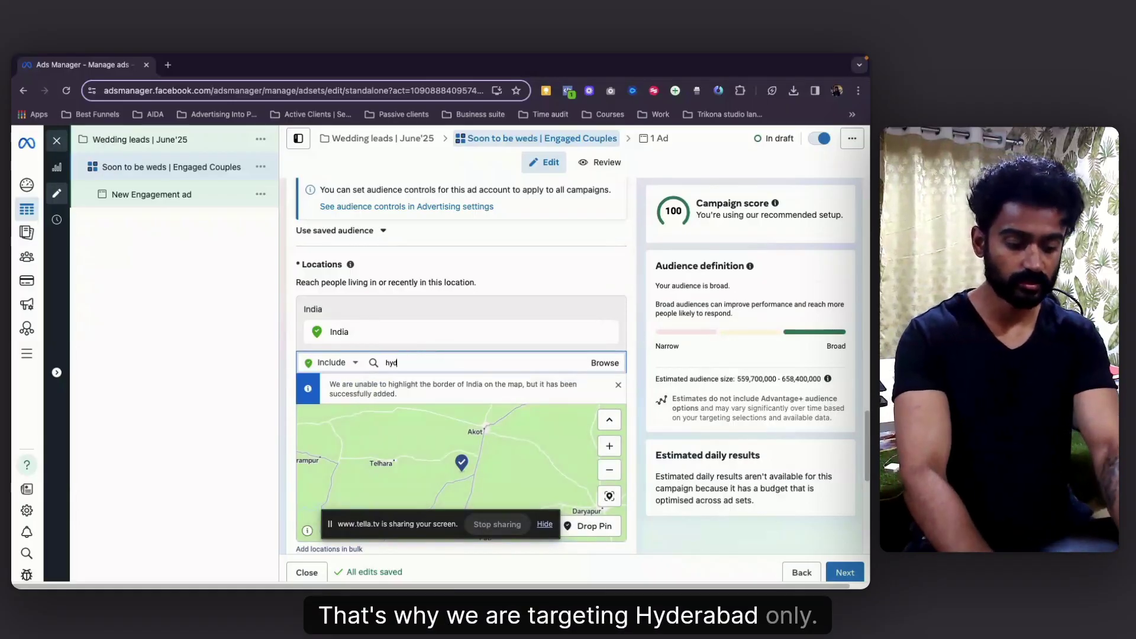
type("era")
key("Return")
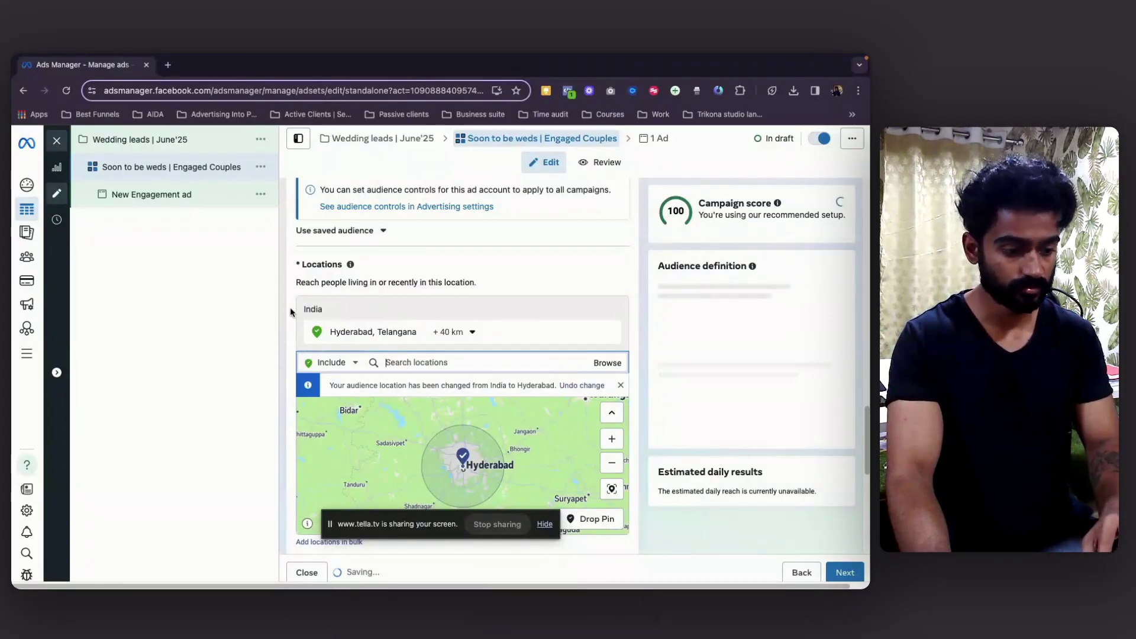
- Turn off reaching more people likely to respond to the ad and switch the ad set to the original audience options
scroll(330, 325, "down", 4)
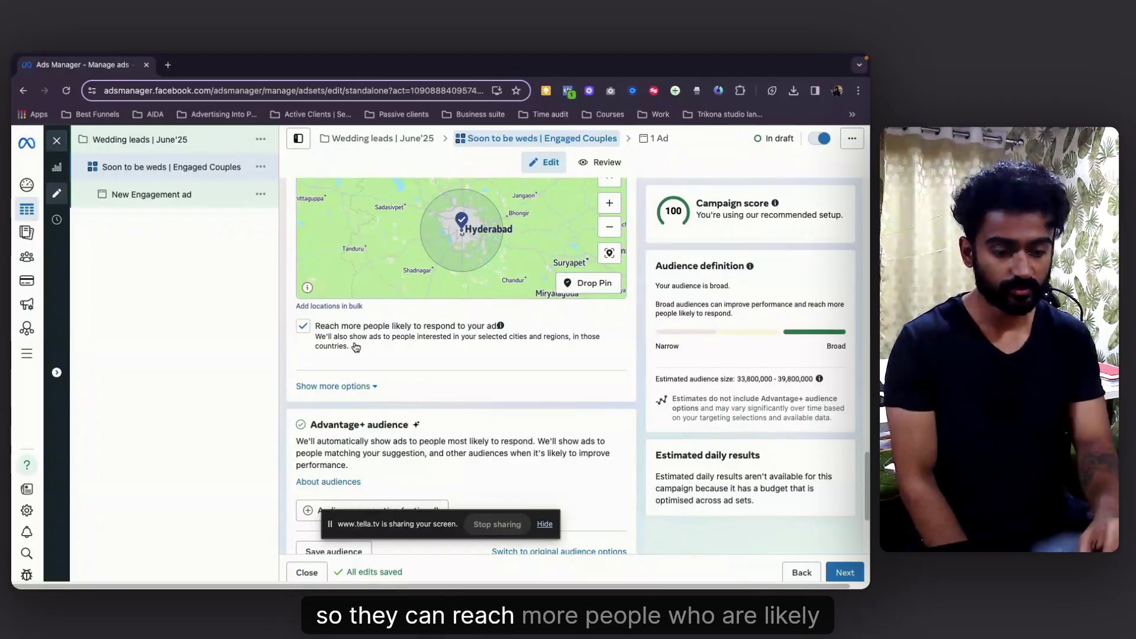
scroll(356, 346, "up", 1)
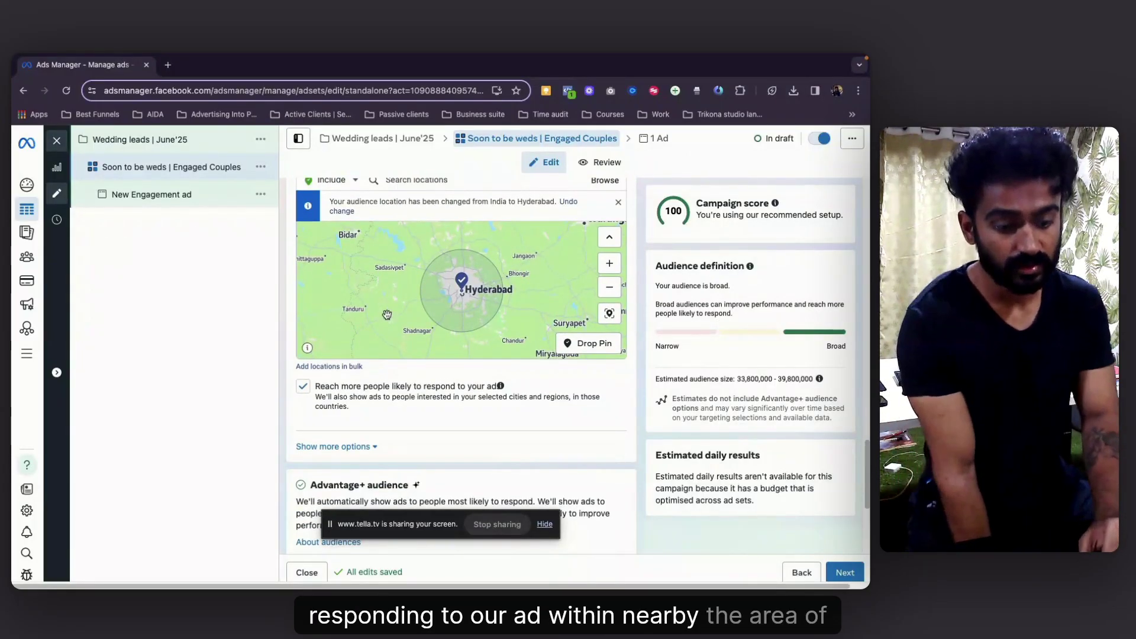
left_click(303, 387)
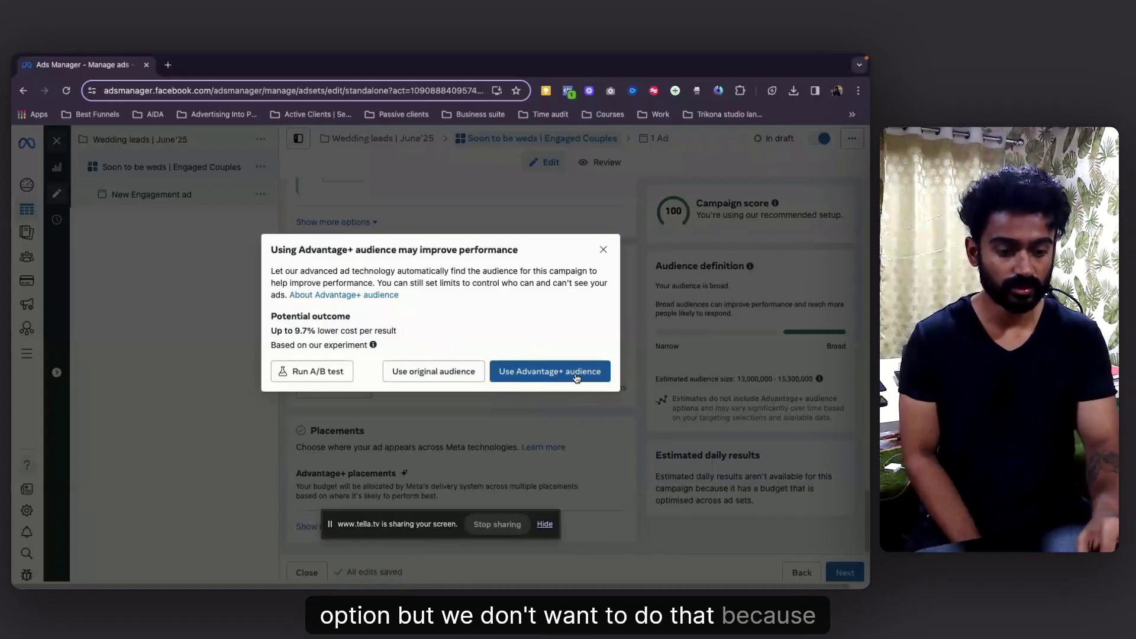
left_click(445, 375)
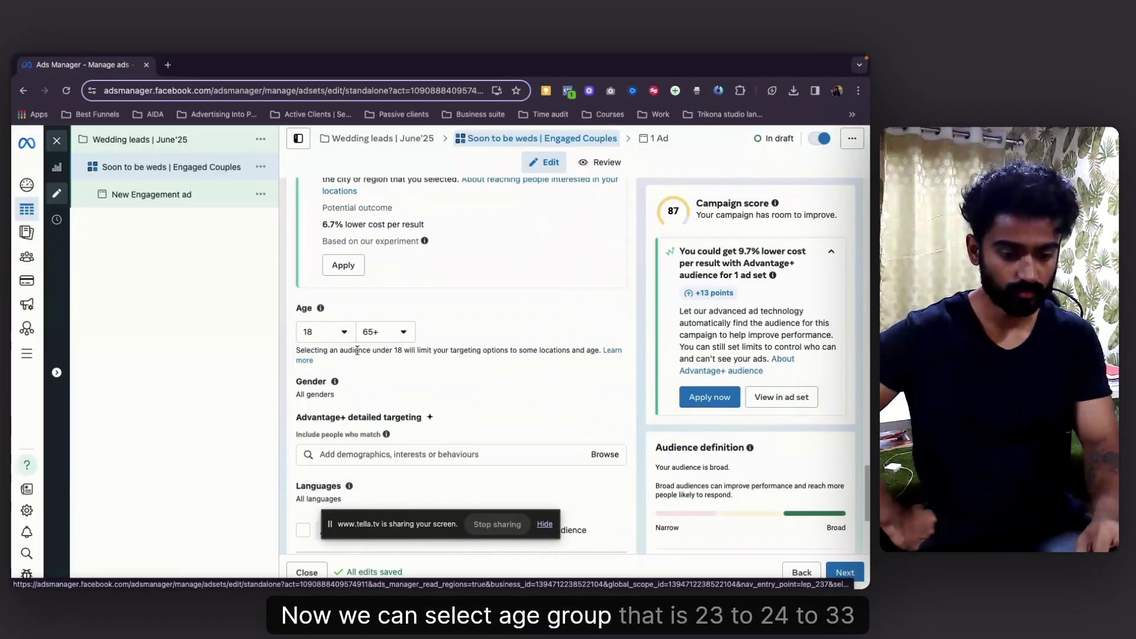
- Set the audience age range to 24–33 and the gender to All
left_click(326, 332)
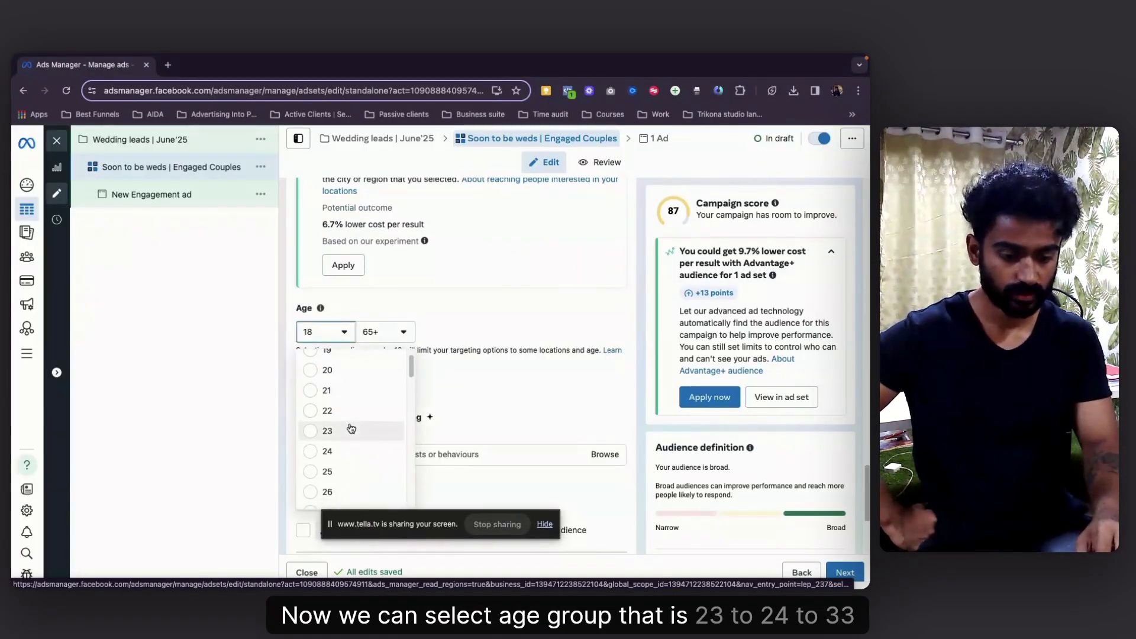
left_click(327, 451)
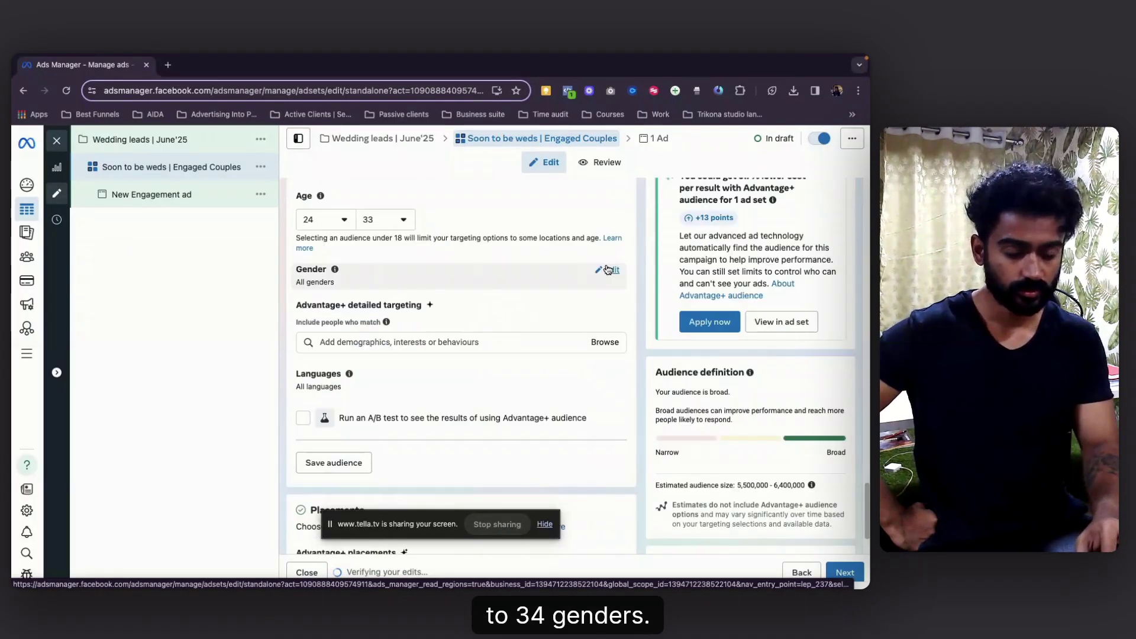
left_click(608, 269)
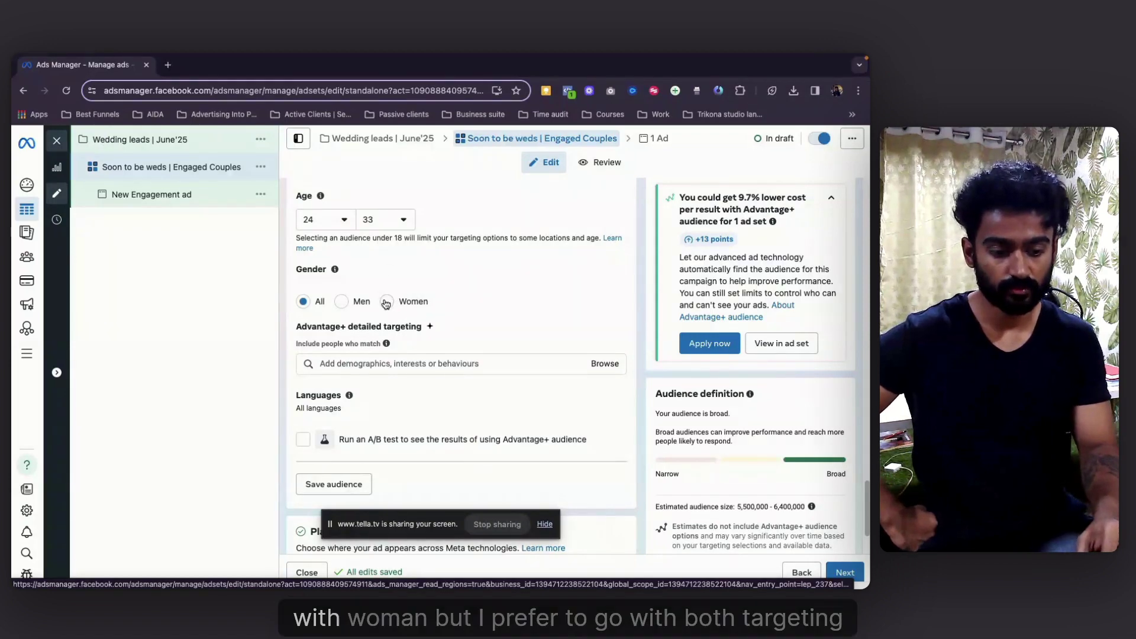
left_click(311, 302)
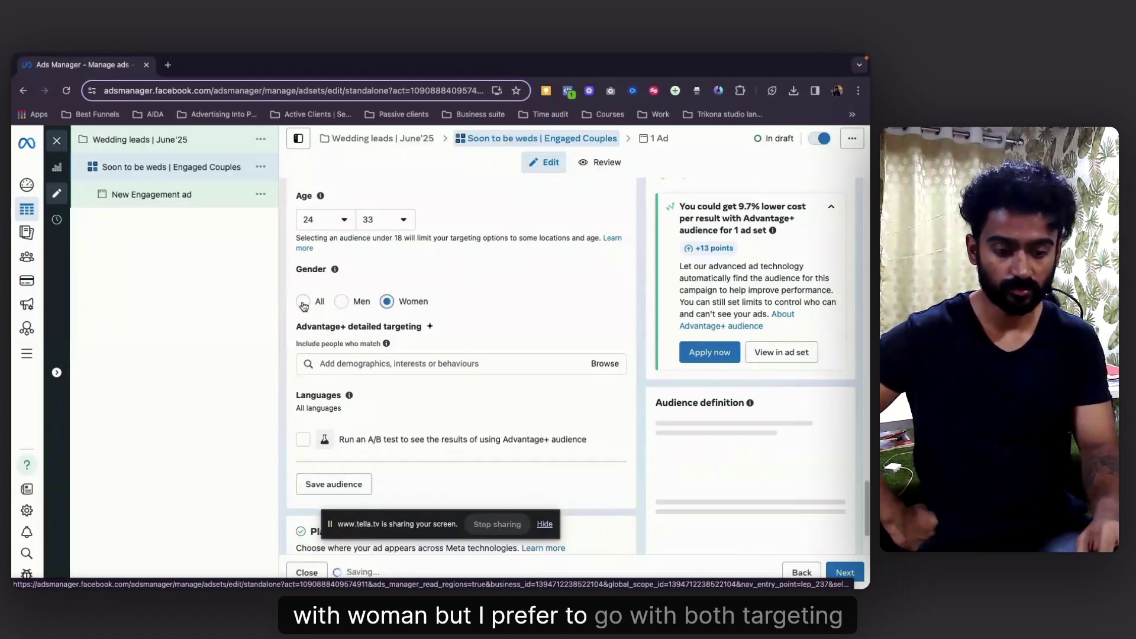
- Add the wedding photography and wedding videography interests to the detailed targeting
left_click(396, 364)
type("wedd")
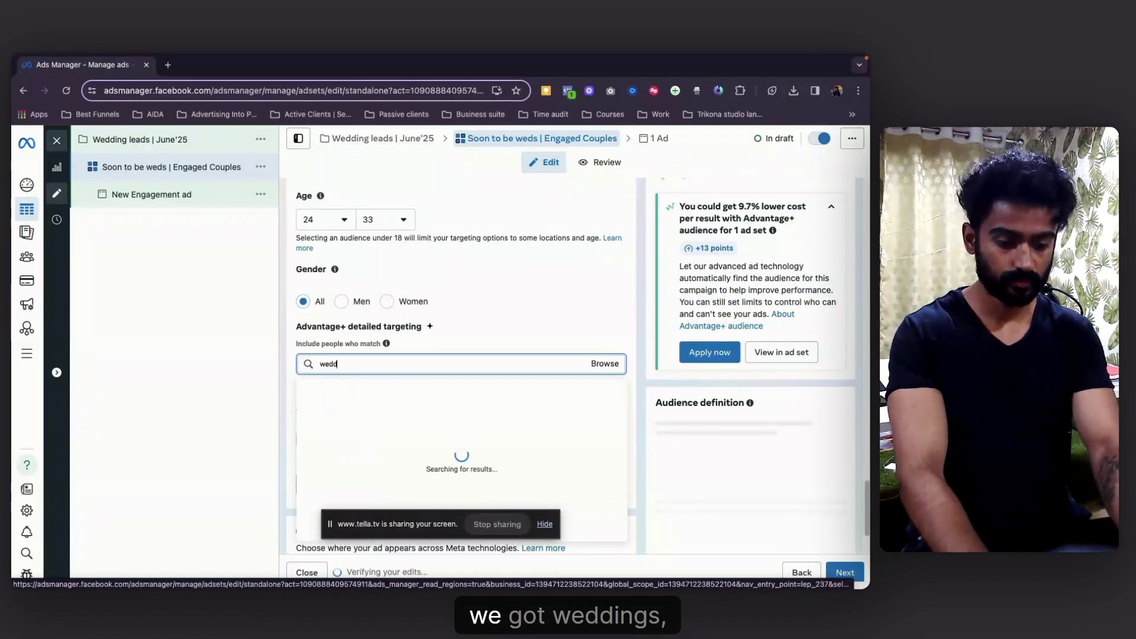
type("ing photog")
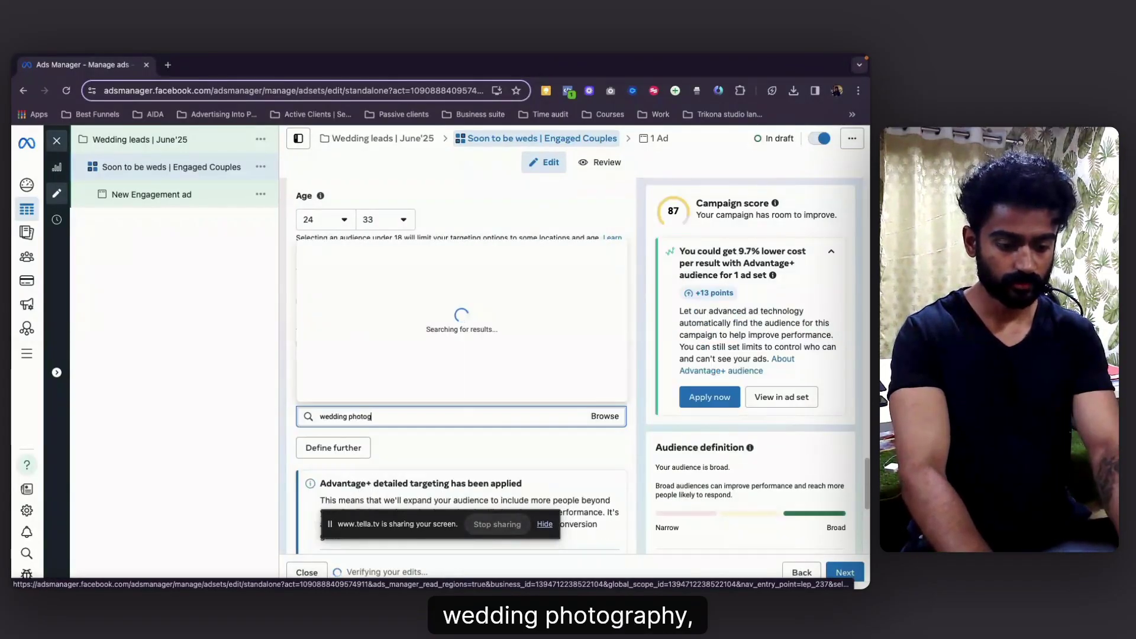
key("BackSpace")
key("BackSpace")
key("BackSpace")
key("BackSpace")
key("BackSpace")
key("BackSpace")
type("vide")
- Add the Wedding ring (weddings) interest to the detailed targeting
key("BackSpace")
key("BackSpace")
key("BackSpace")
key("BackSpace")
key("BackSpace")
key("BackSpace")
key("BackSpace")
type("ng in")
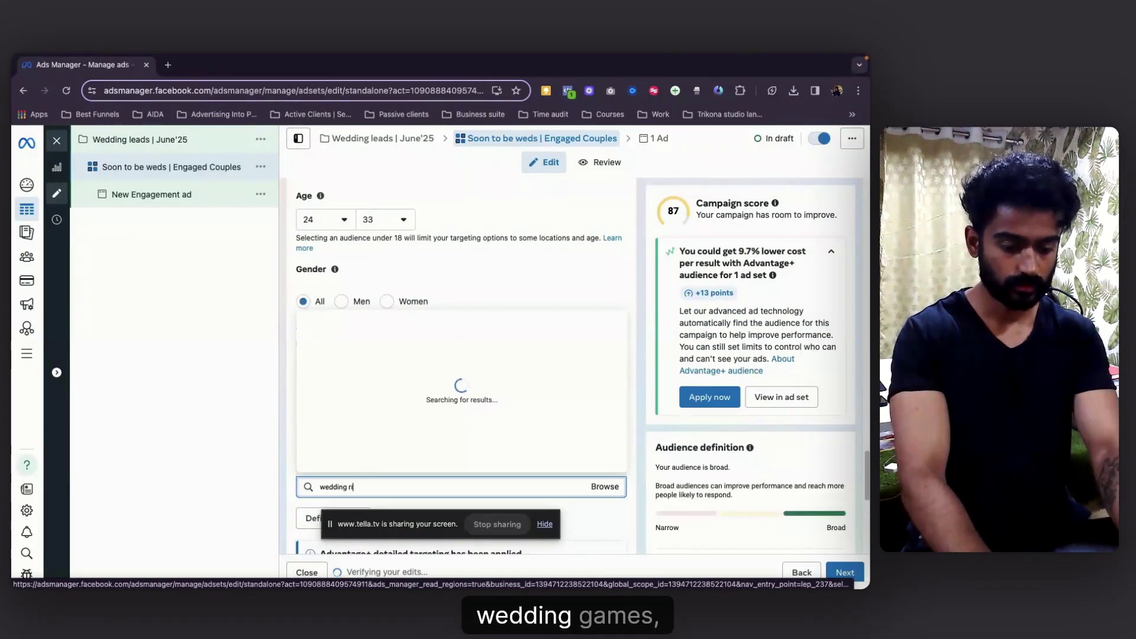
- Add suggested targeting such as Engagement (weddings), Engagement ring, Marriage proposal, Newly engaged (3 months) and Newly engaged (6 months)
left_click(343, 349)
left_click(337, 370)
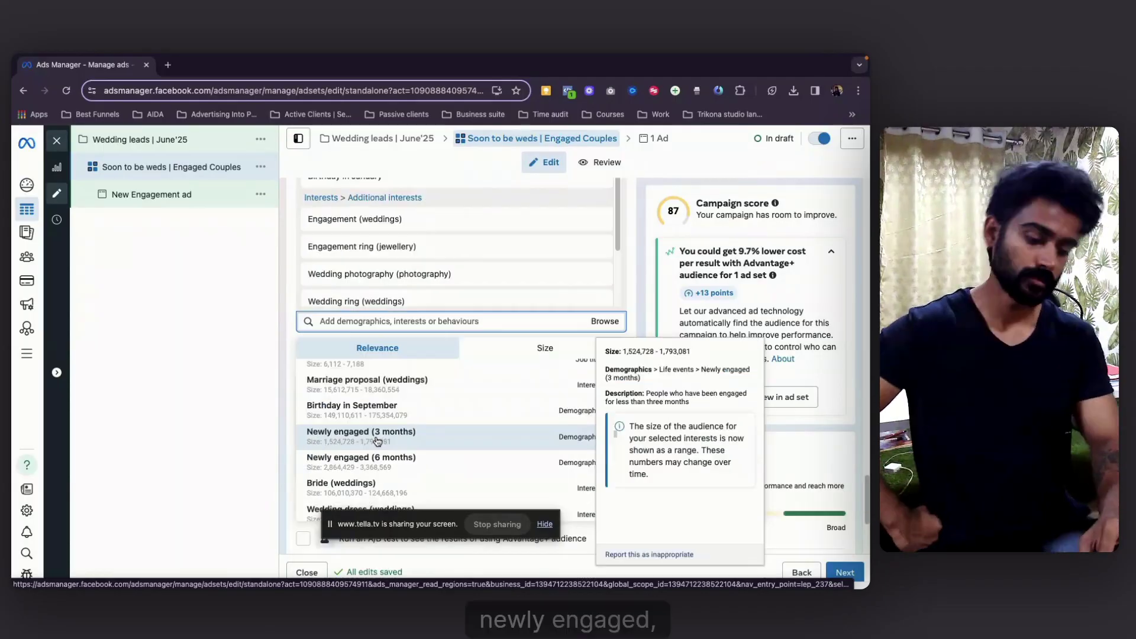
left_click(337, 497)
scroll(388, 466, "down", 5)
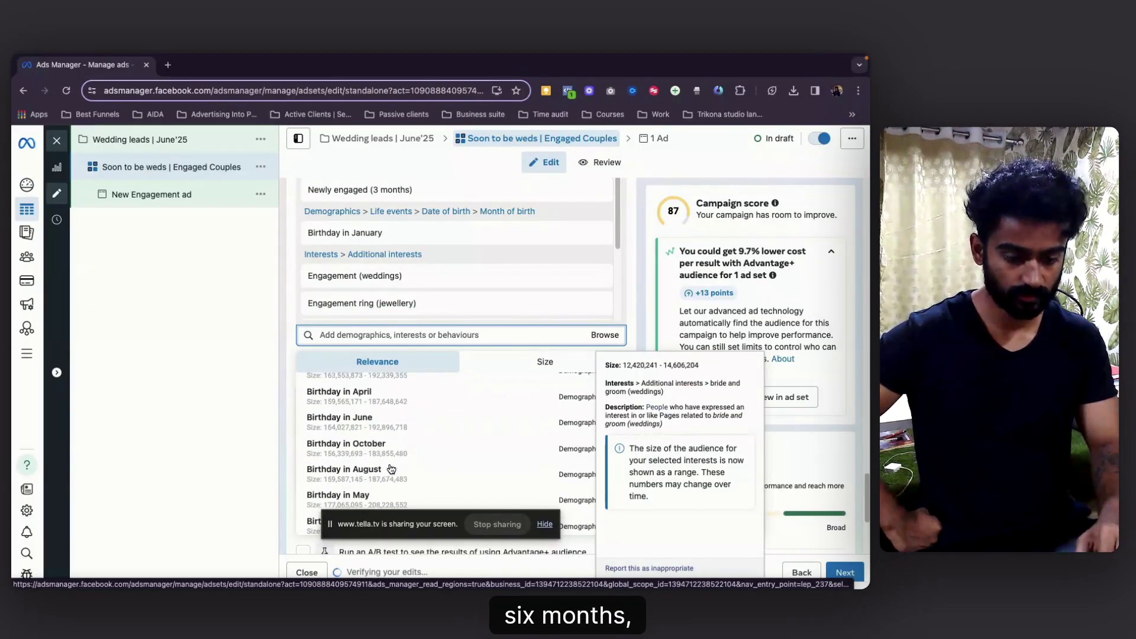
left_click(392, 465)
- Remove the mistakenly added Birthday in January and Newlywed (6 months) entries from the detailed targeting
left_click(490, 259)
left_click(361, 379)
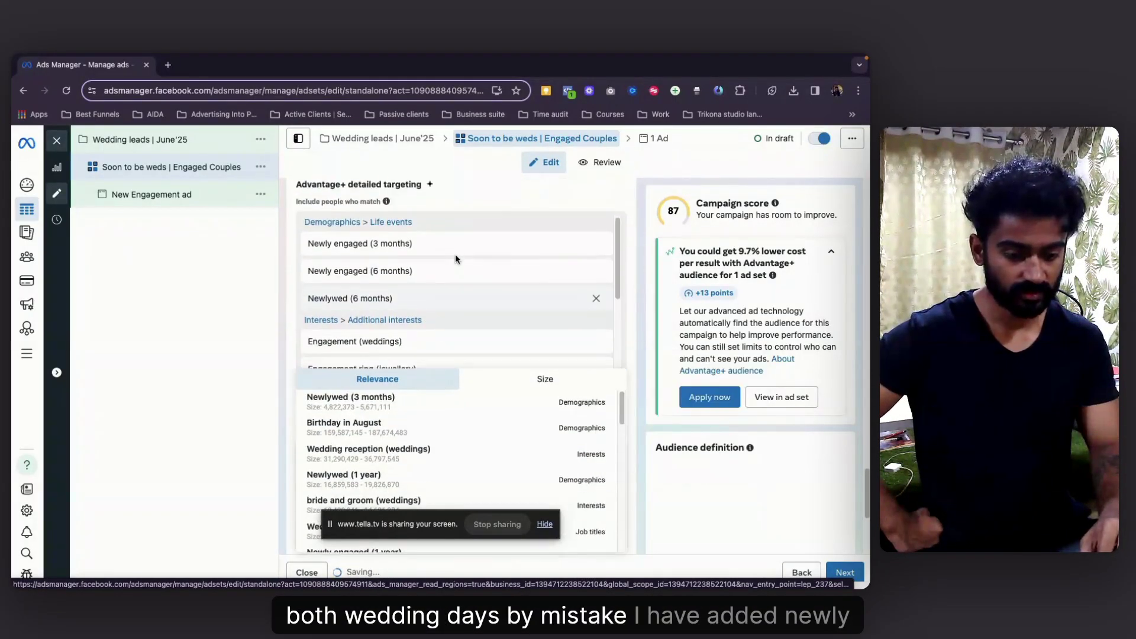
left_click(596, 304)
scroll(456, 311, "down", 5)
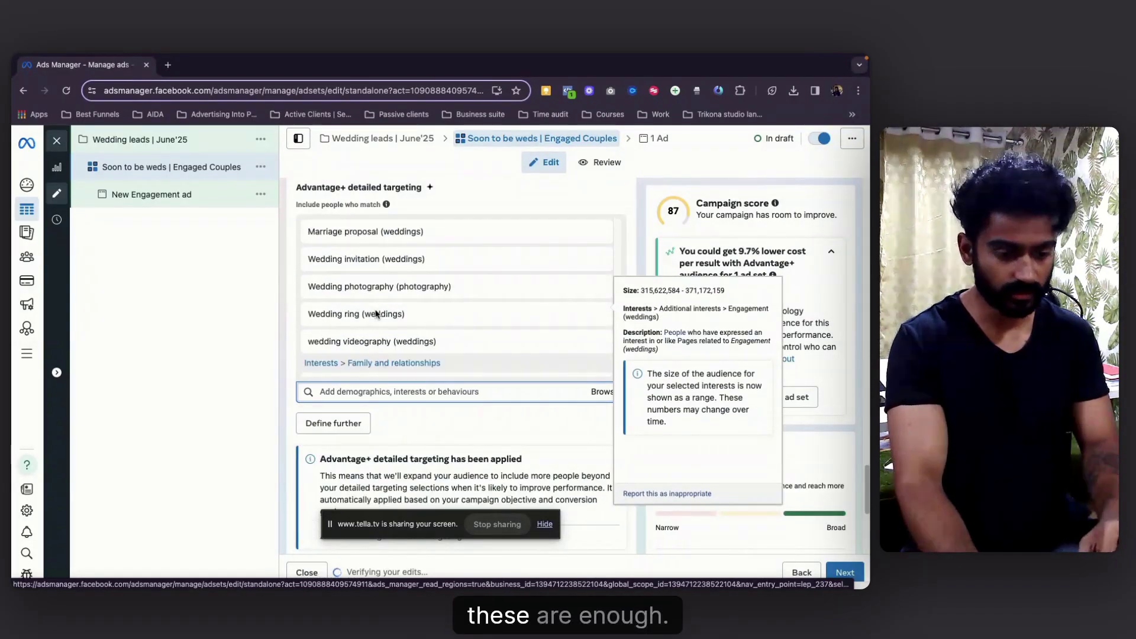
- Review the demographics and interests included in the ad set's detailed targeting
scroll(281, 293, "up", 1)
mouse_move(357, 342)
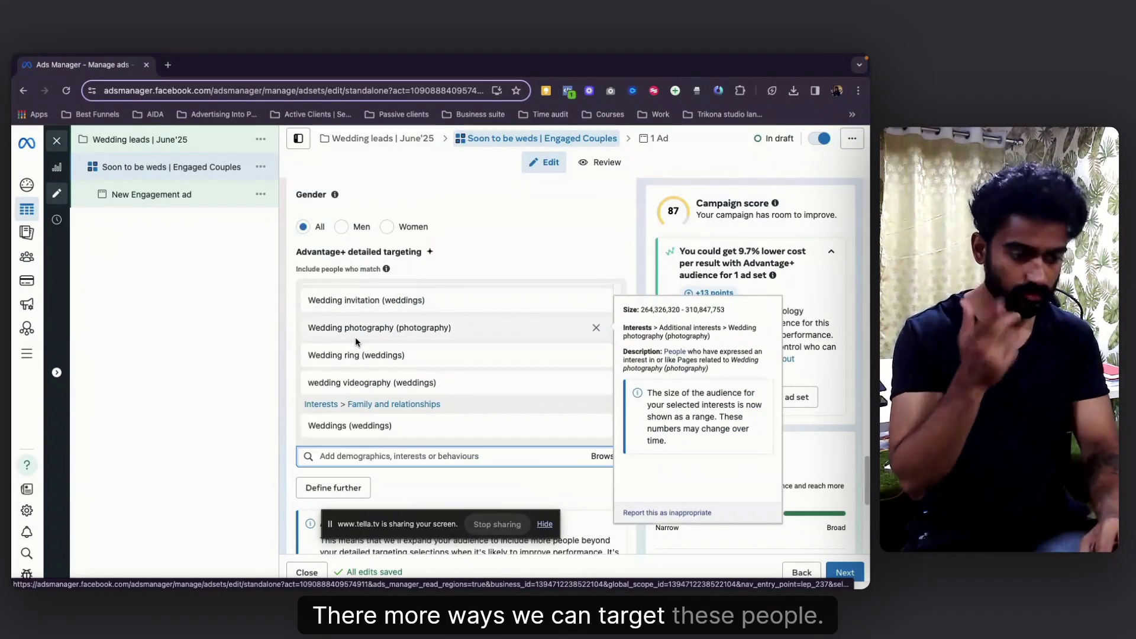
scroll(356, 342, "up", 3)
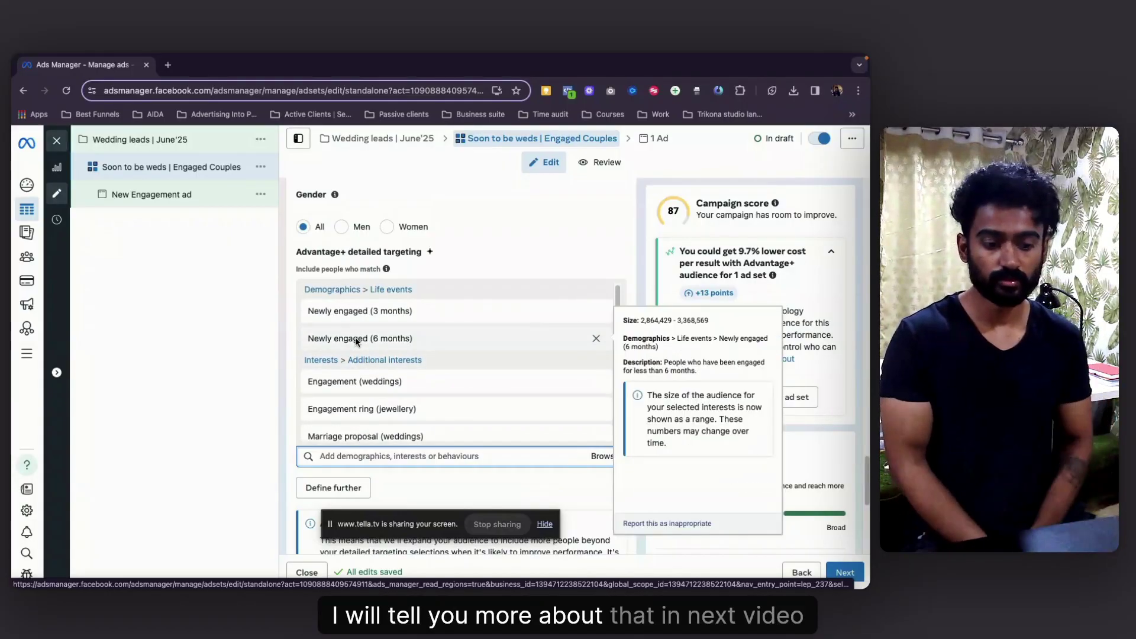
scroll(357, 341, "down", 5)
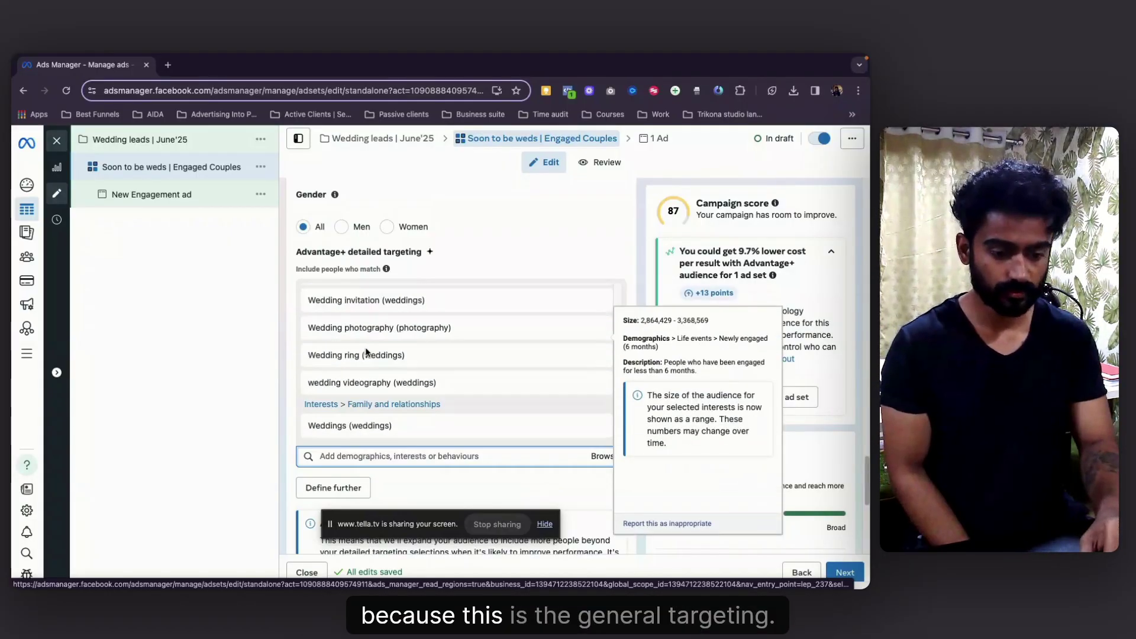
scroll(367, 354, "up", 5)
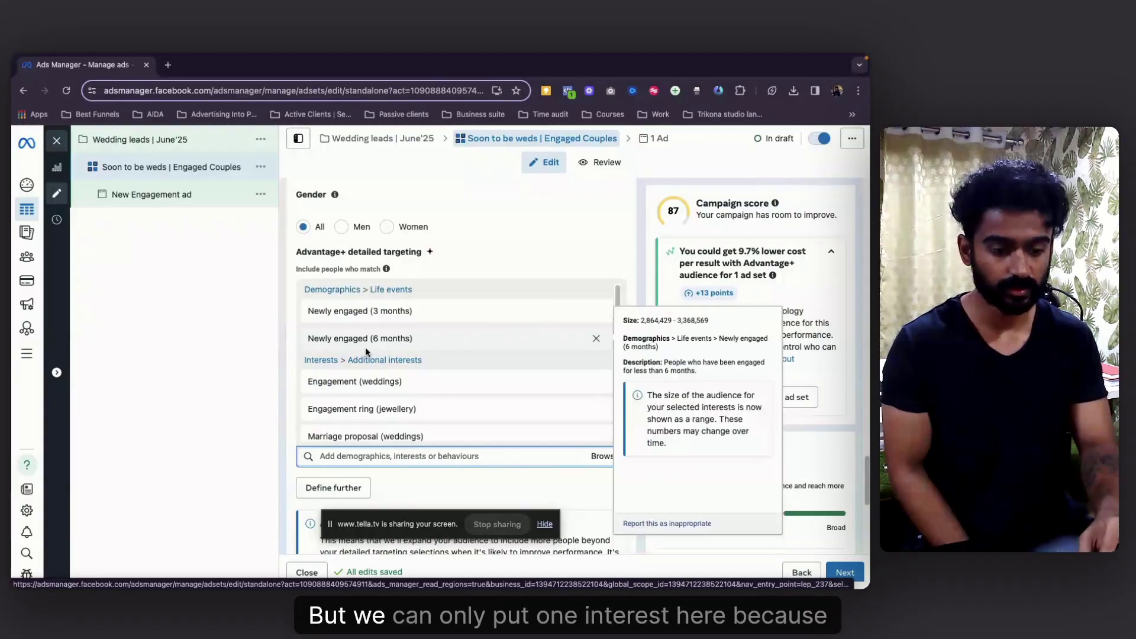
scroll(373, 362, "down", 5)
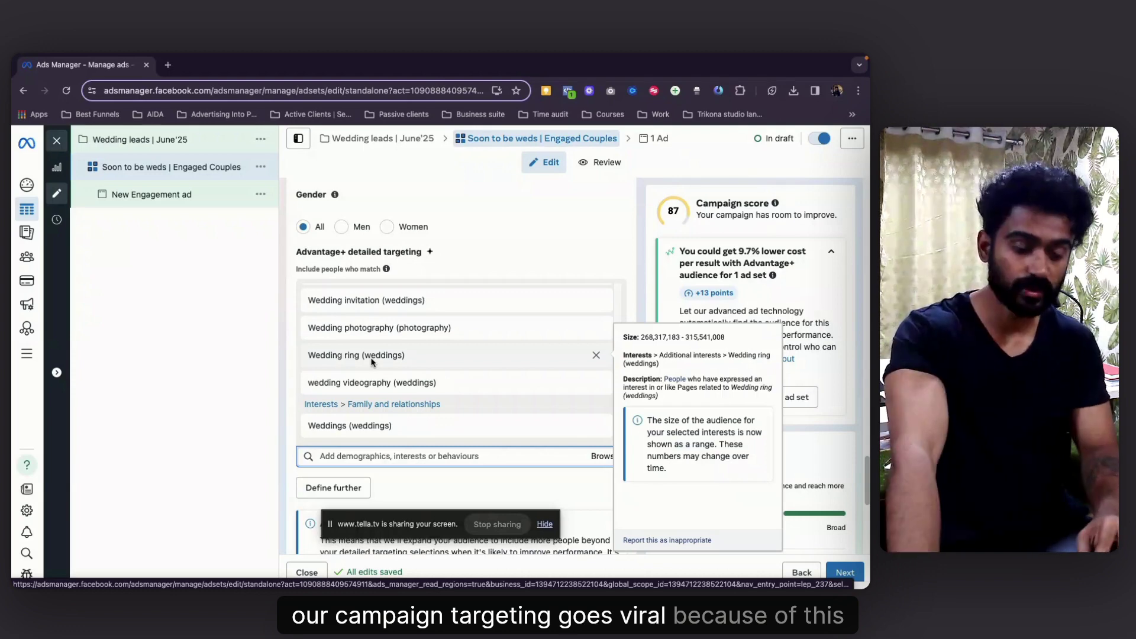
scroll(384, 373, "up", 5)
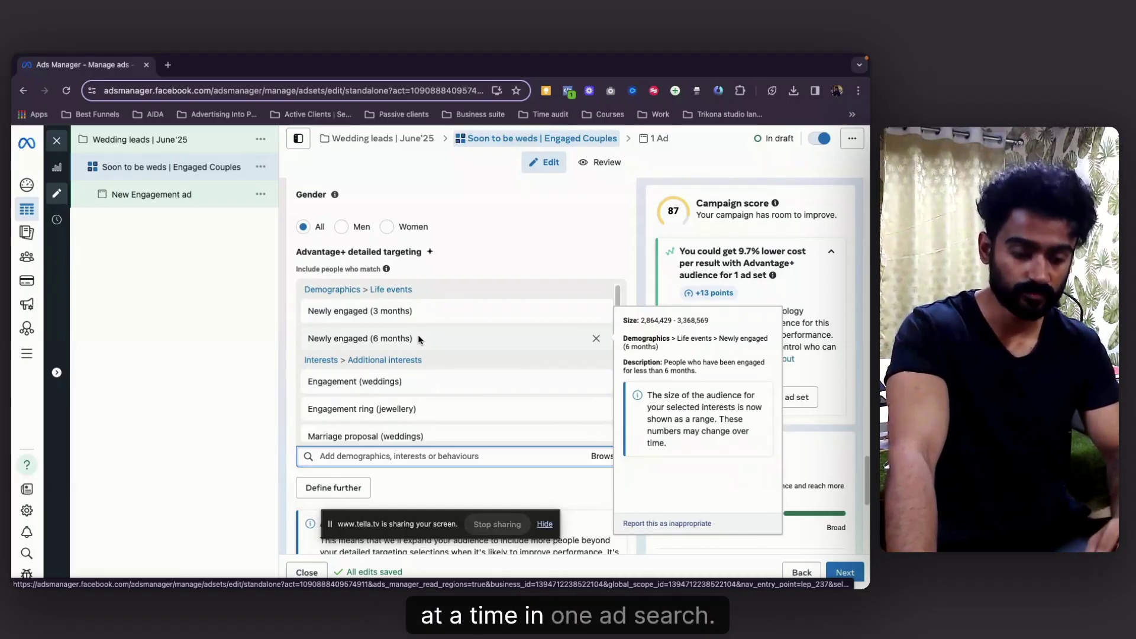
scroll(379, 342, "down", 5)
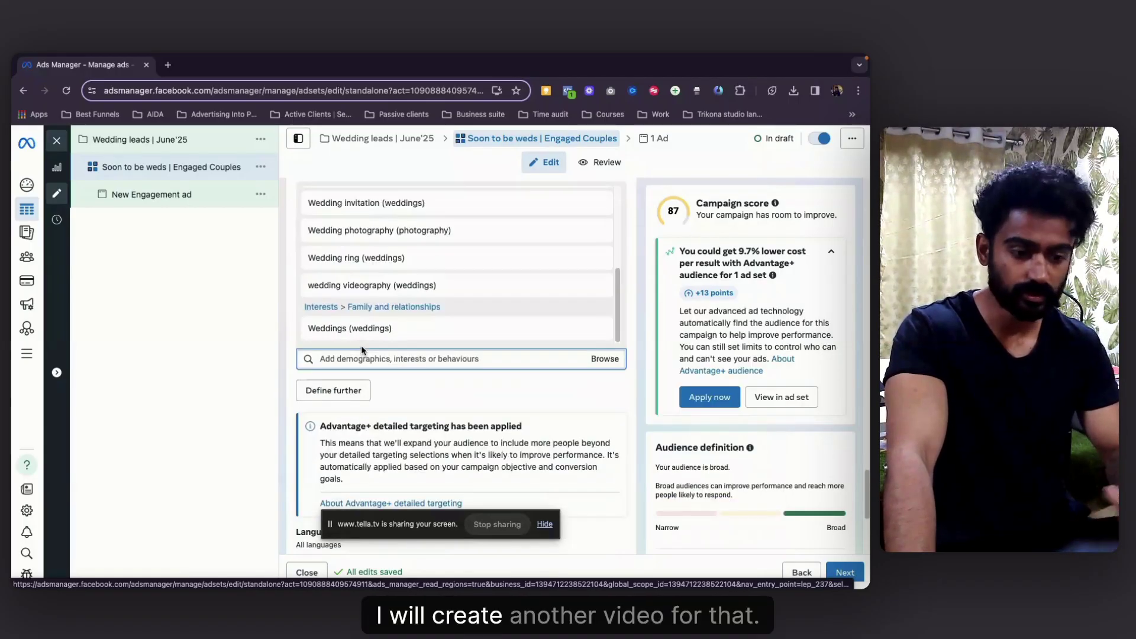
- Switch the ad set to manual placements and deselect Facebook, leaving Instagram as the only platform
scroll(362, 350, "down", 8)
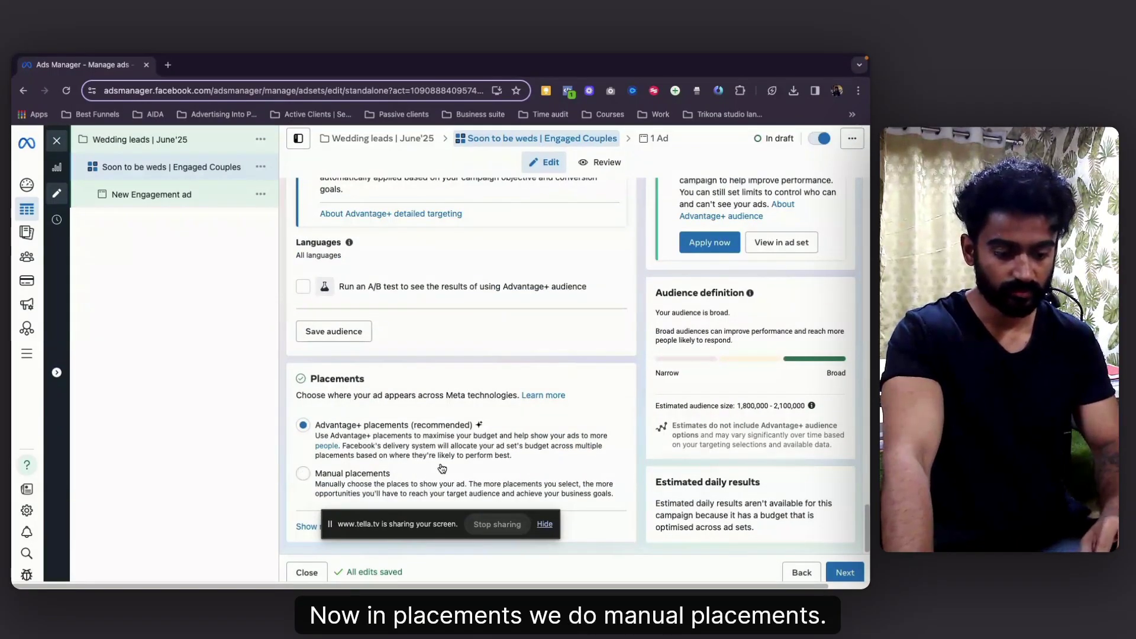
left_click(442, 468)
scroll(442, 468, "down", 3)
left_click(302, 418)
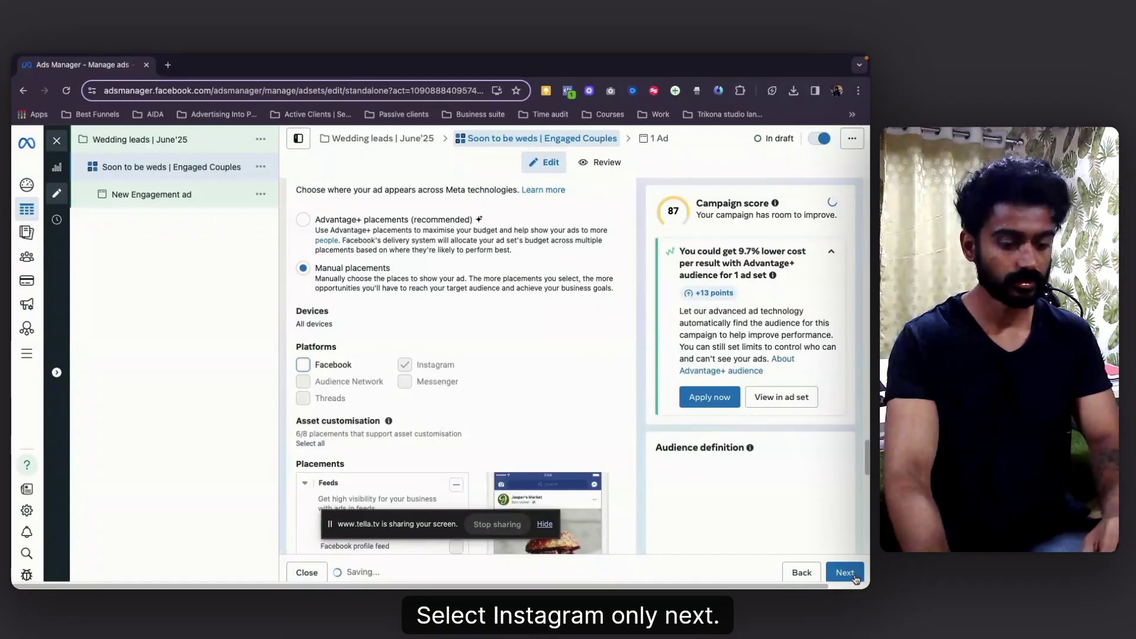
left_click(854, 576)
- In the Soon to be weds ad set's extra placement options, try iOS devices only and restore All mobile devices
left_click(217, 175)
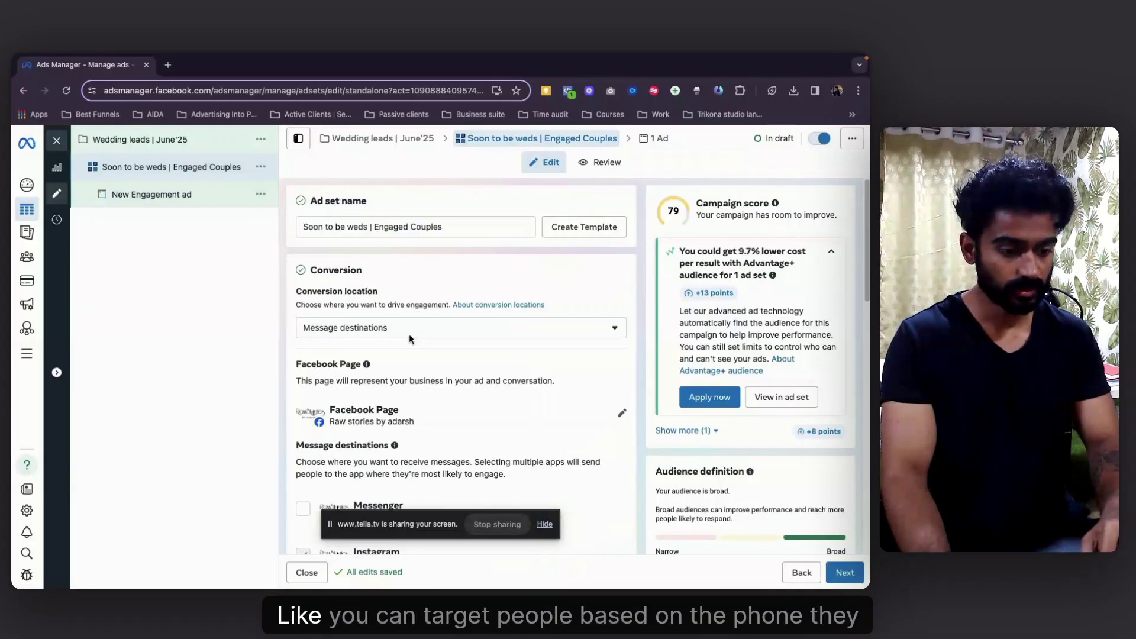
scroll(410, 334, "down", 20)
scroll(410, 334, "down", 5)
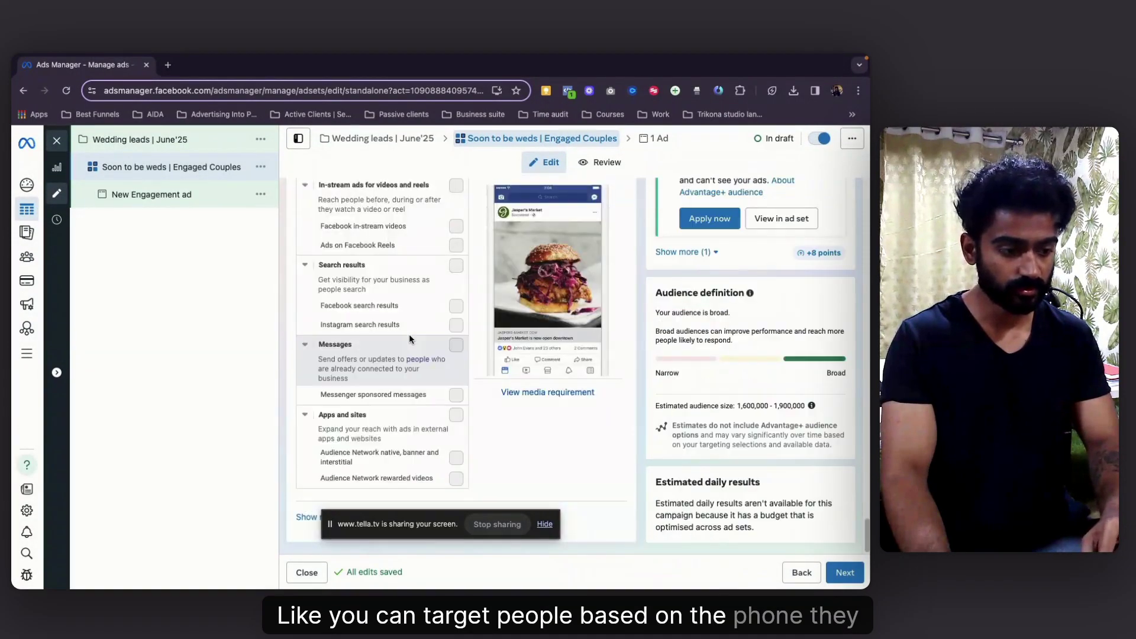
left_click(312, 520)
left_click_drag(448, 522, 678, 457)
scroll(604, 275, "down", 5)
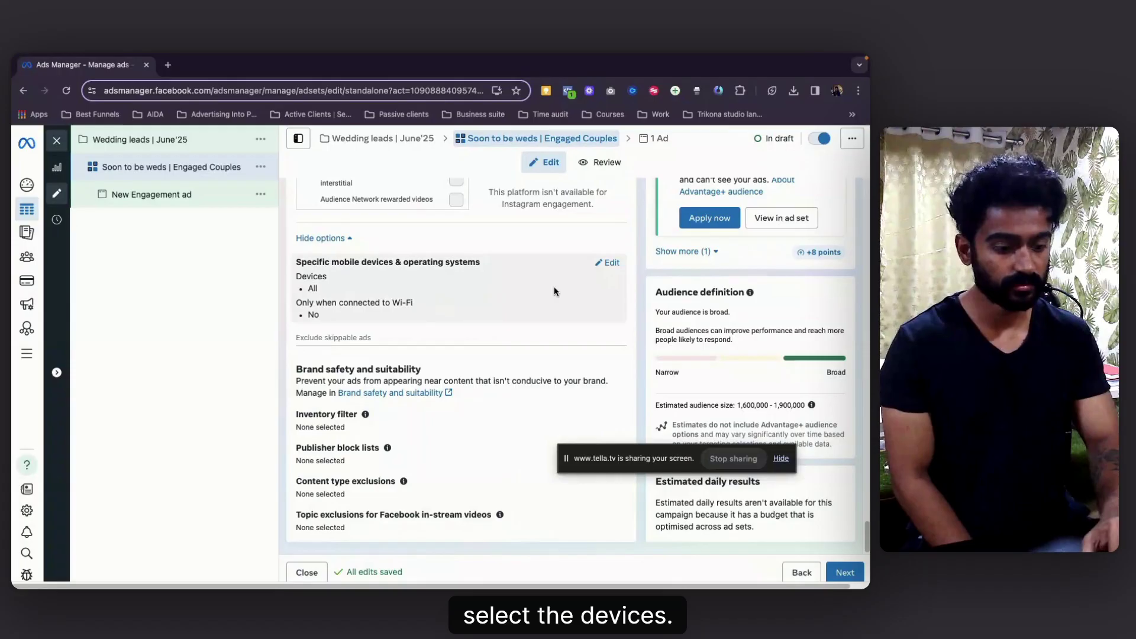
left_click(613, 264)
left_click(444, 291)
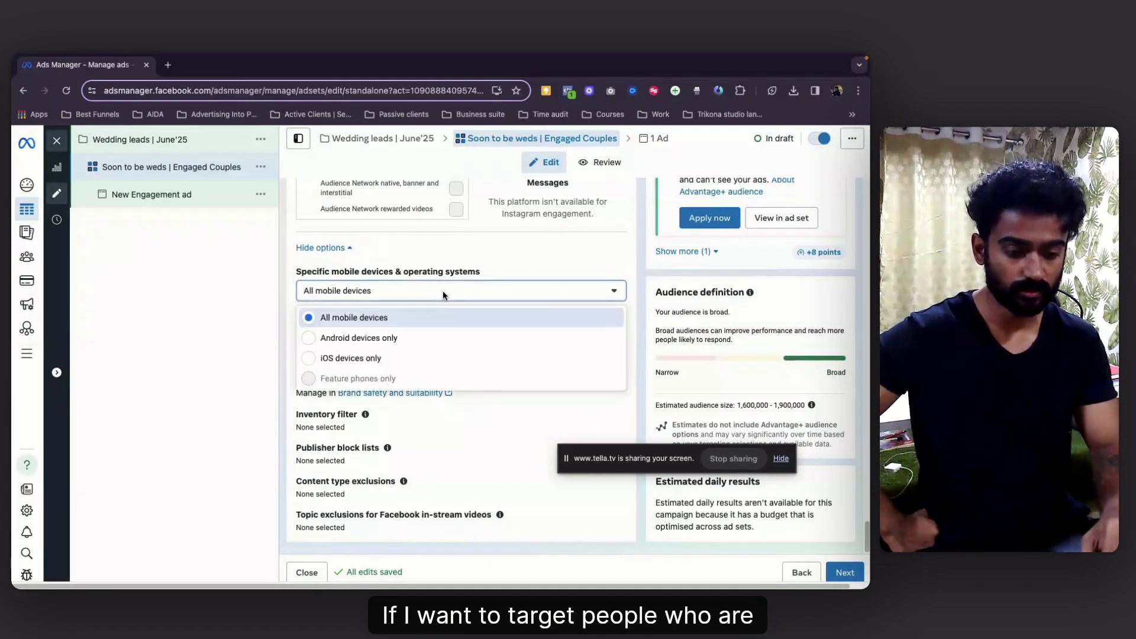
left_click(359, 361)
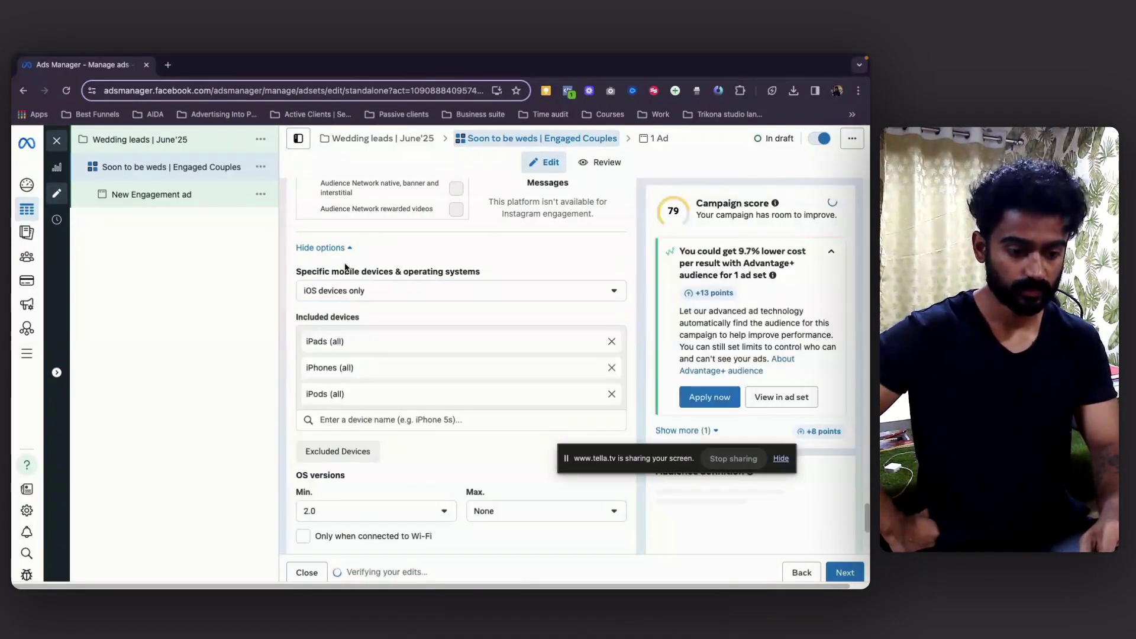
left_click(358, 292)
left_click(364, 318)
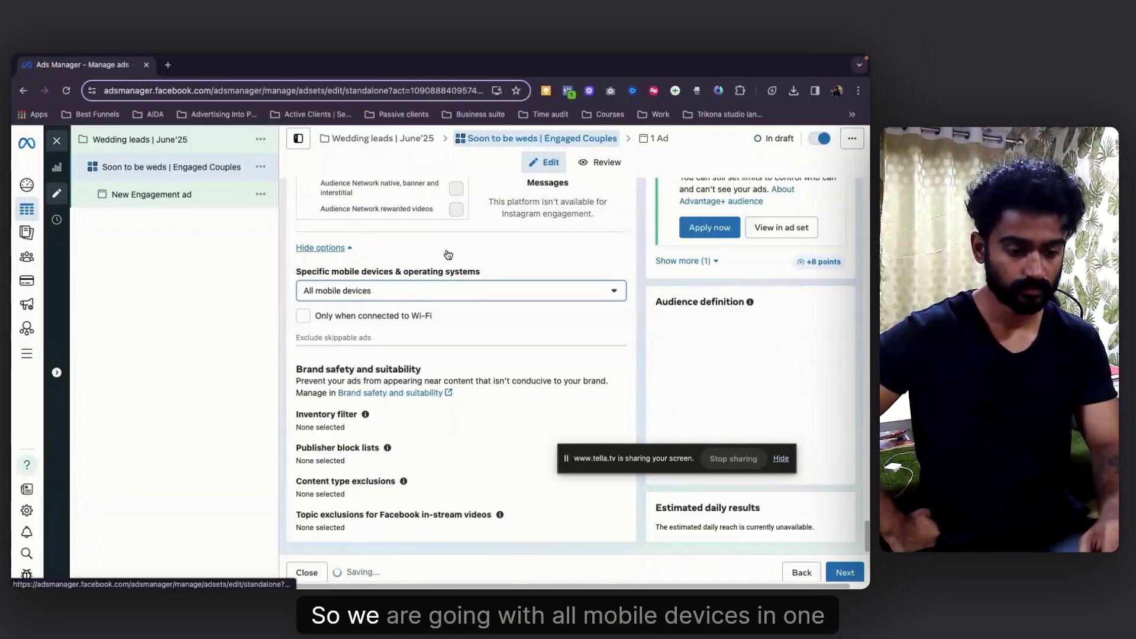
- Continue to the ad, name it Ad 1 and set up its creative as an image ad
left_click(845, 572)
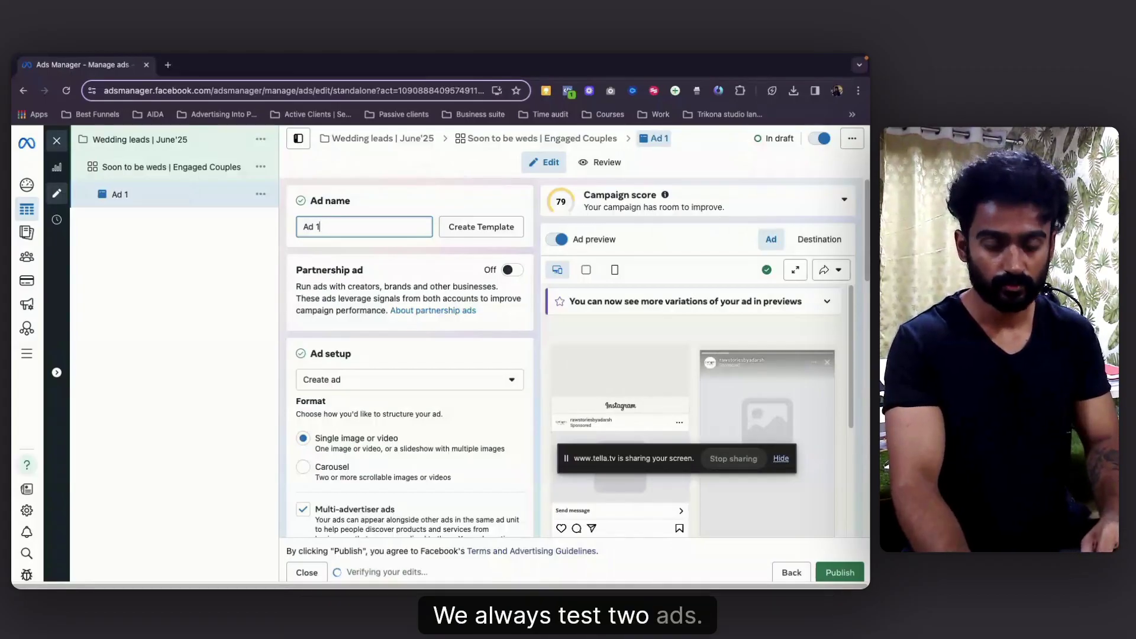
scroll(441, 313, "down", 5)
left_click(338, 381)
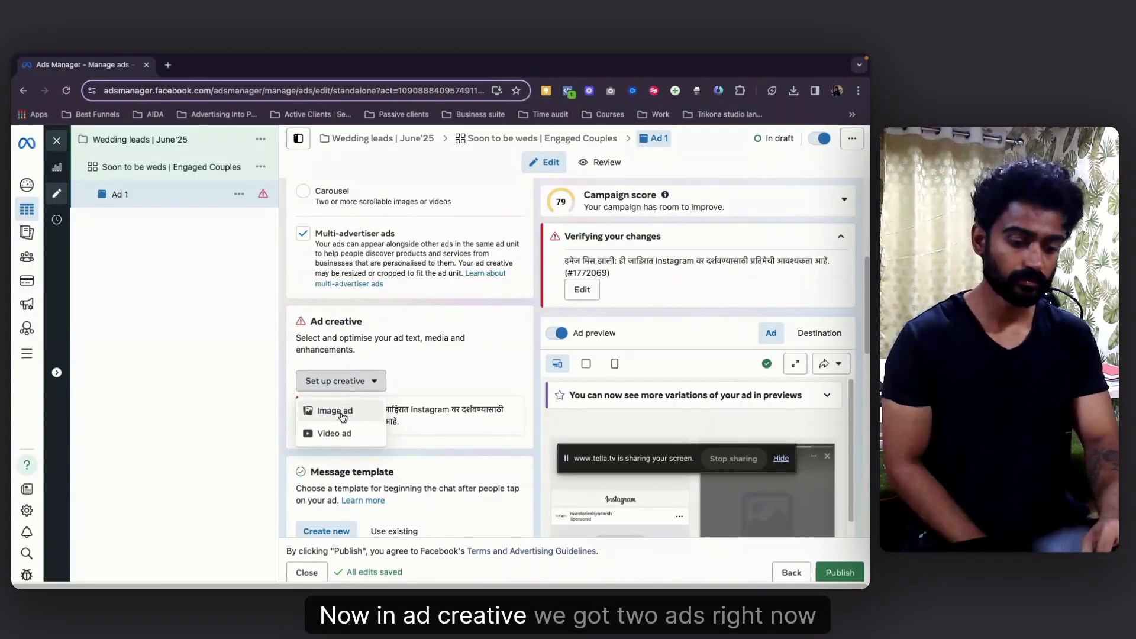
left_click(340, 411)
- Set the call to action to Get quote and reuse the primary text from Ad 2 of the Wedding leads | 1 campaign
left_click(239, 312)
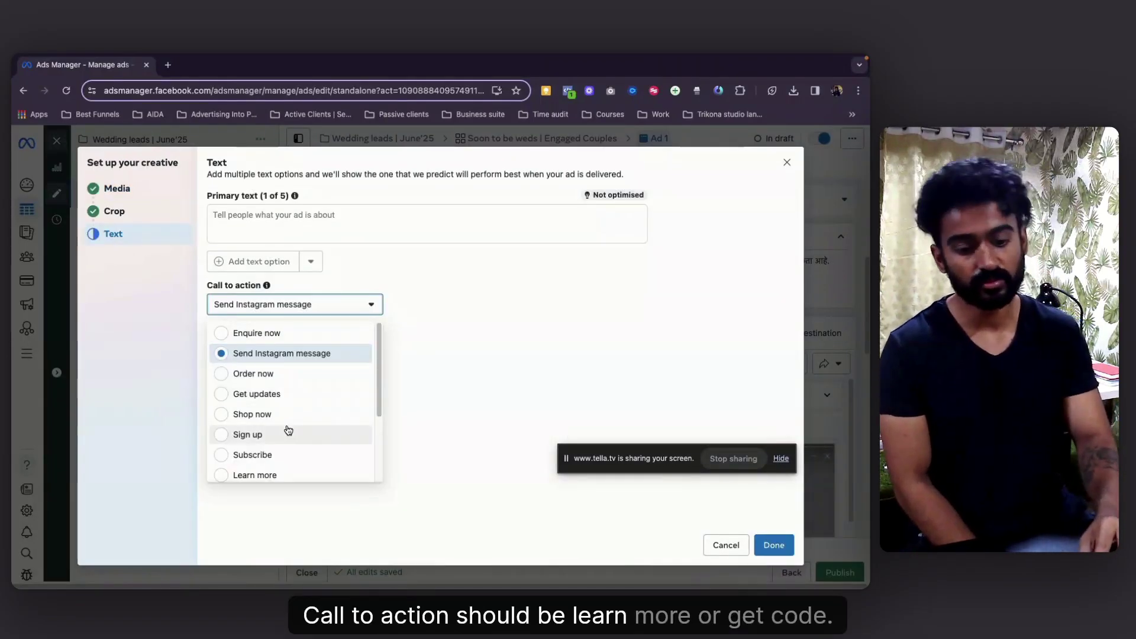
scroll(288, 430, "down", 5)
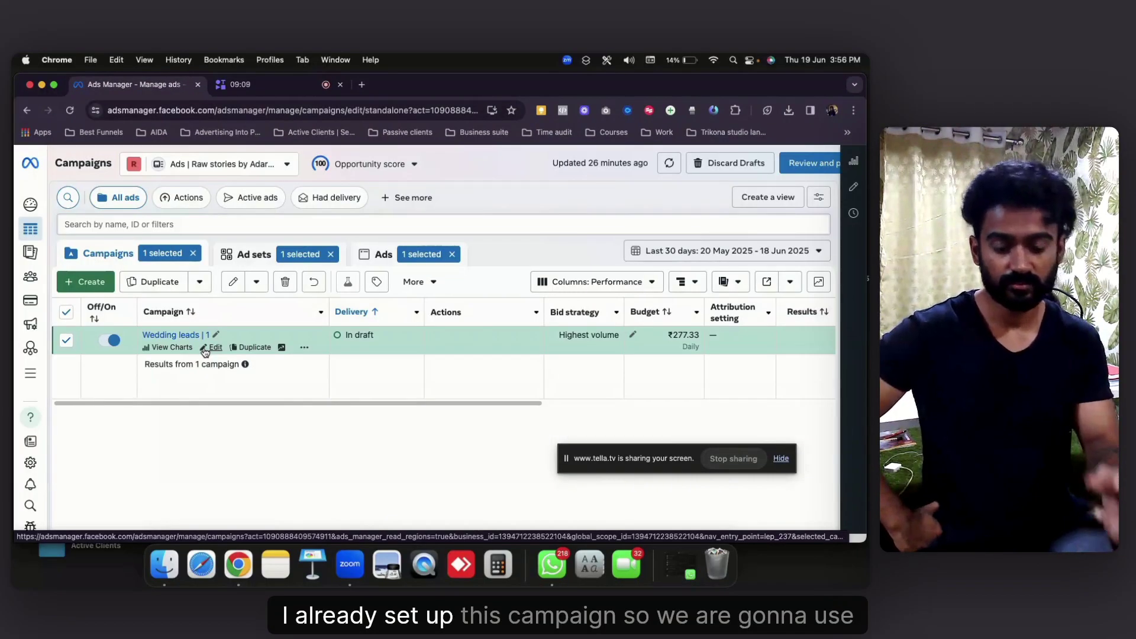
left_click(204, 350)
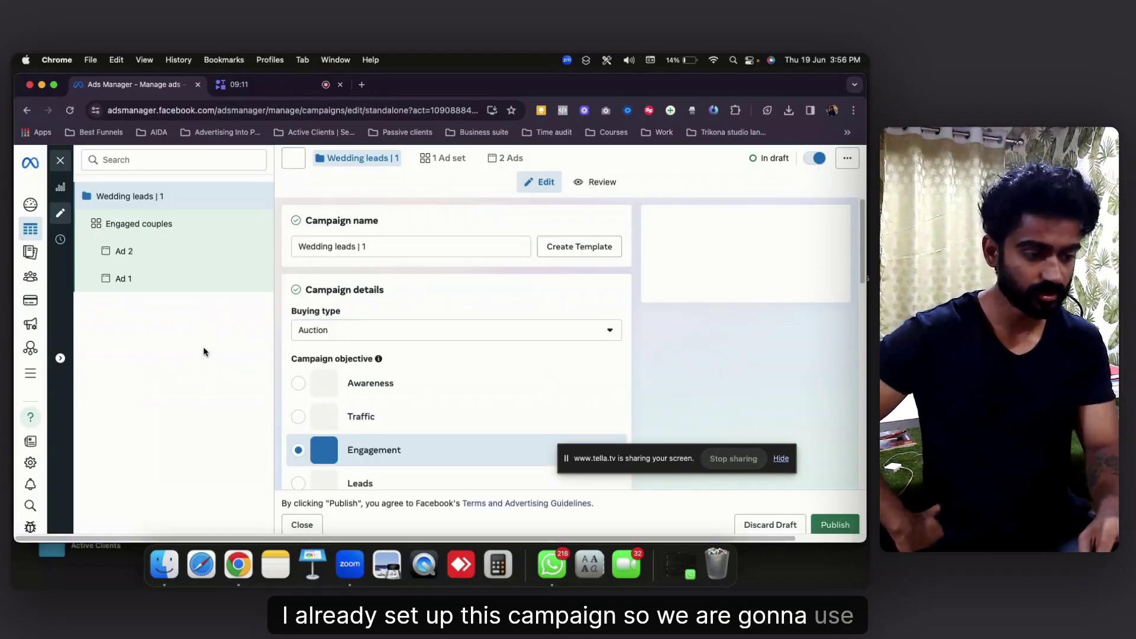
left_click(172, 255)
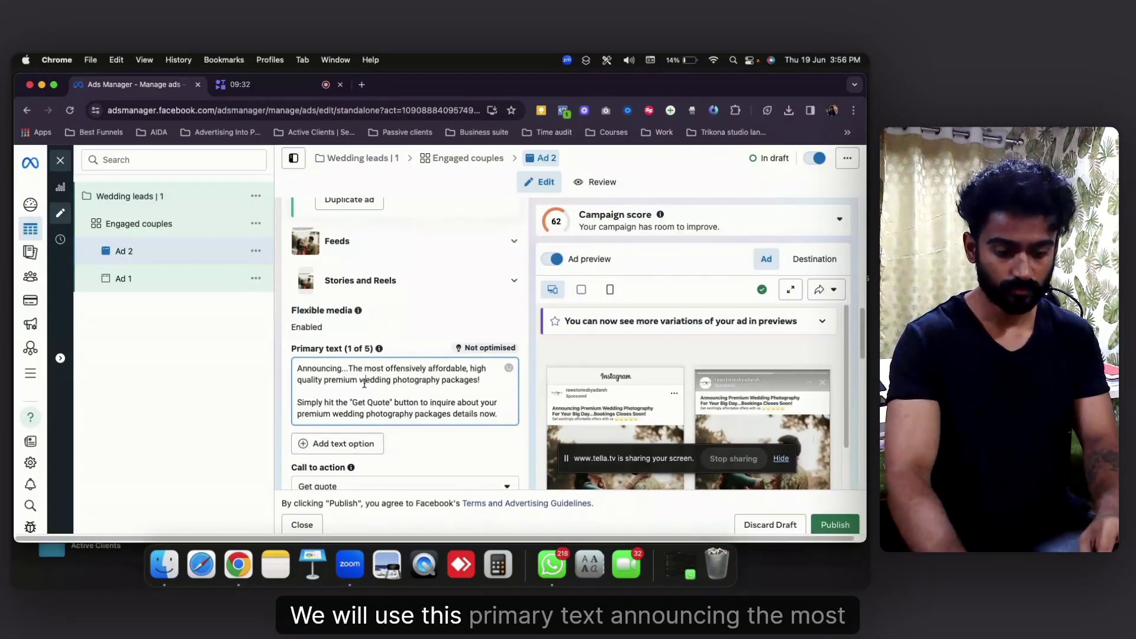
key("super+a")
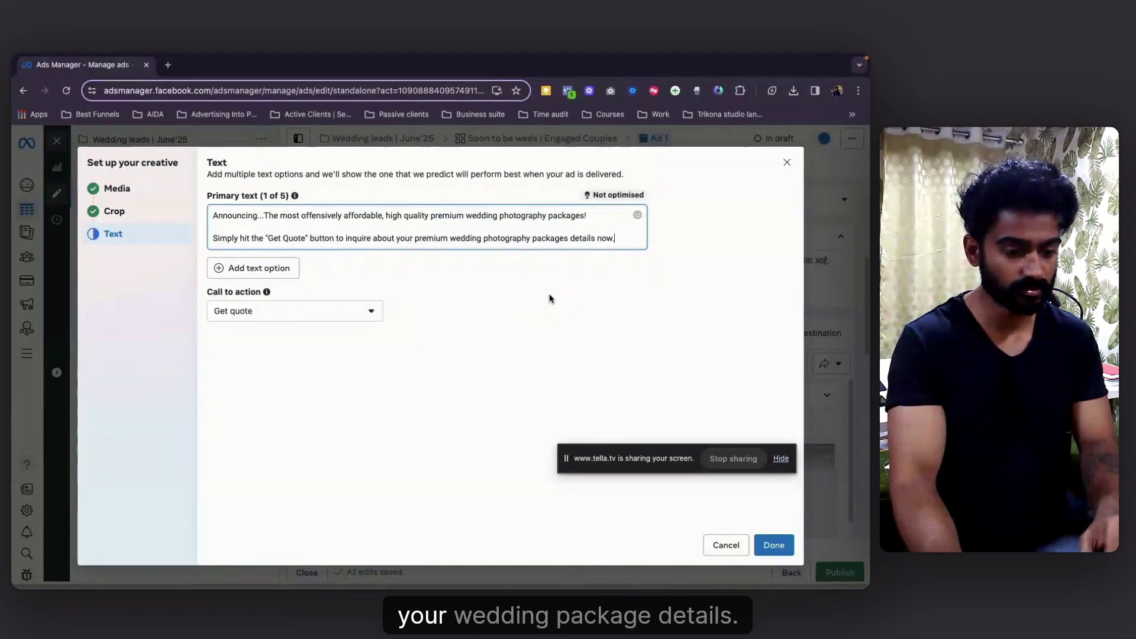
left_click(773, 544)
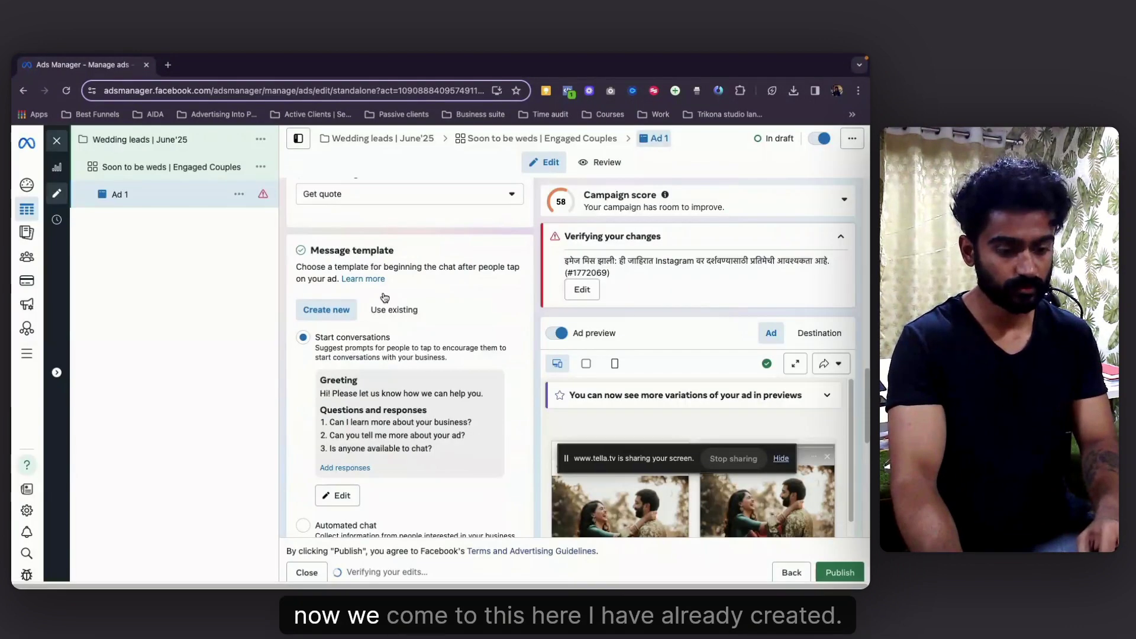
- Use the existing Wedding photography message template for the ad and open it for editing
scroll(365, 371, "down", 2)
left_click(408, 212)
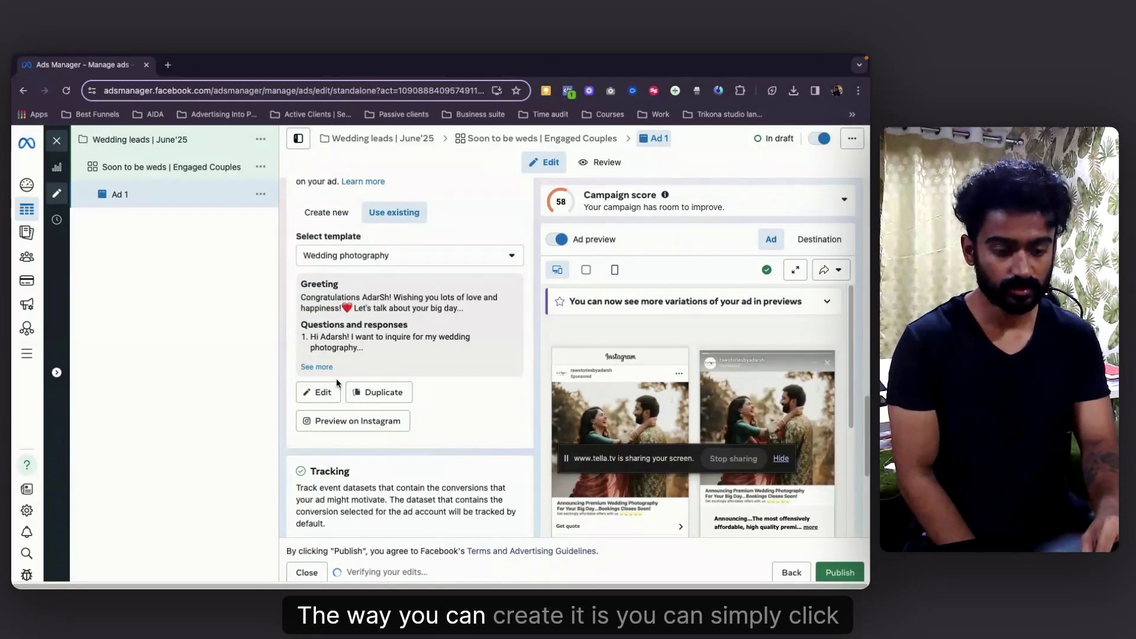
left_click(319, 392)
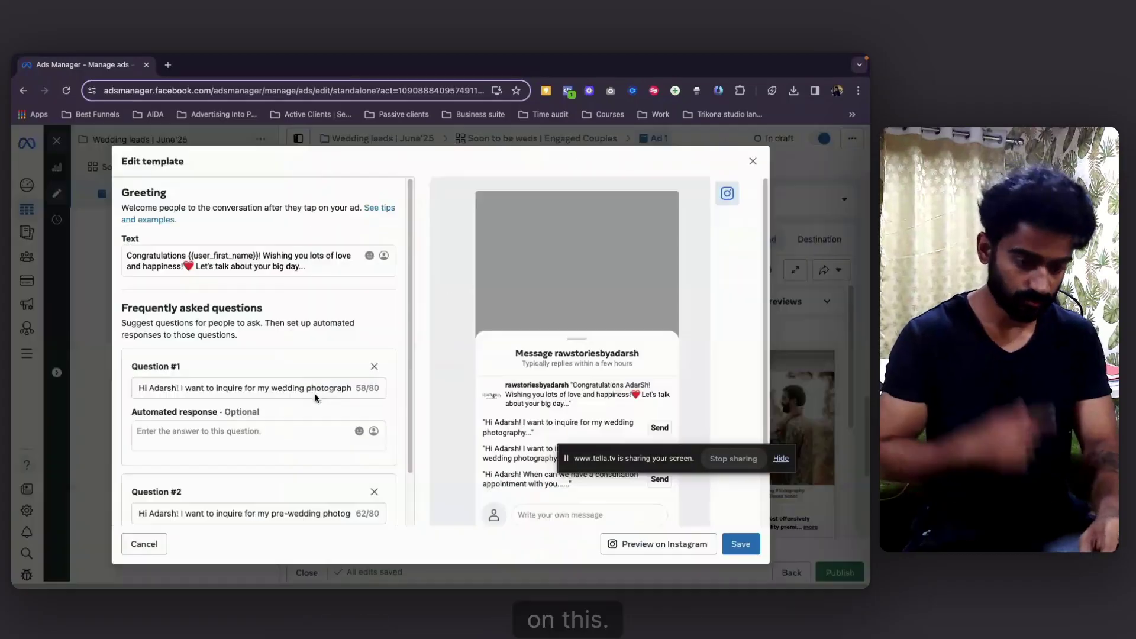
- Remove the recipient's first-name placeholder from the greeting and insert it again after Congratulations
left_click(167, 258)
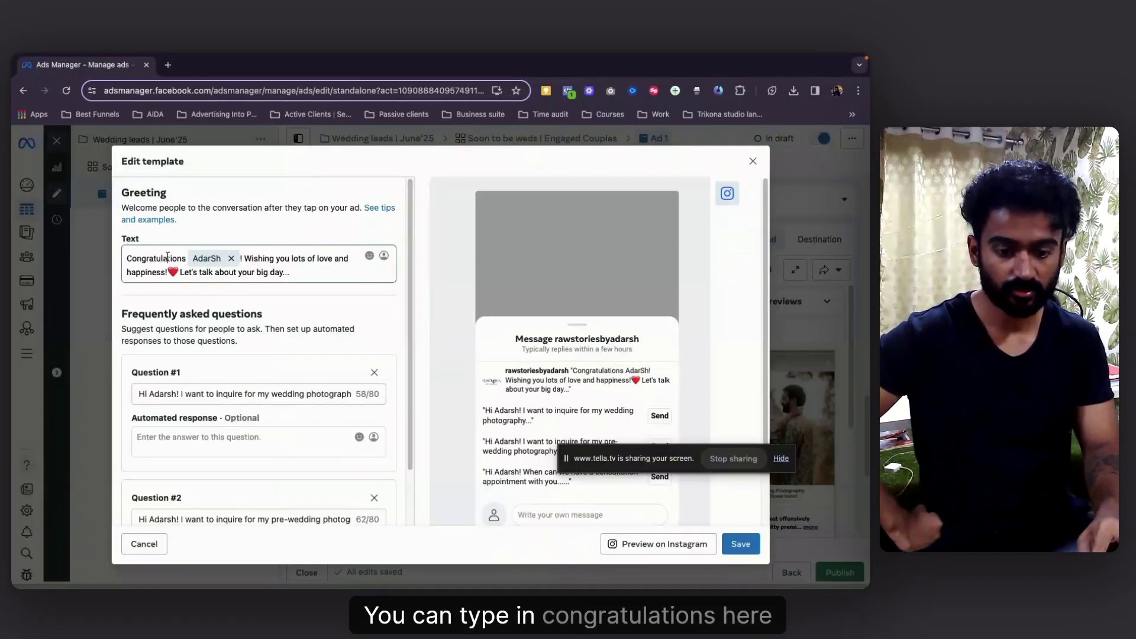
left_click(232, 259)
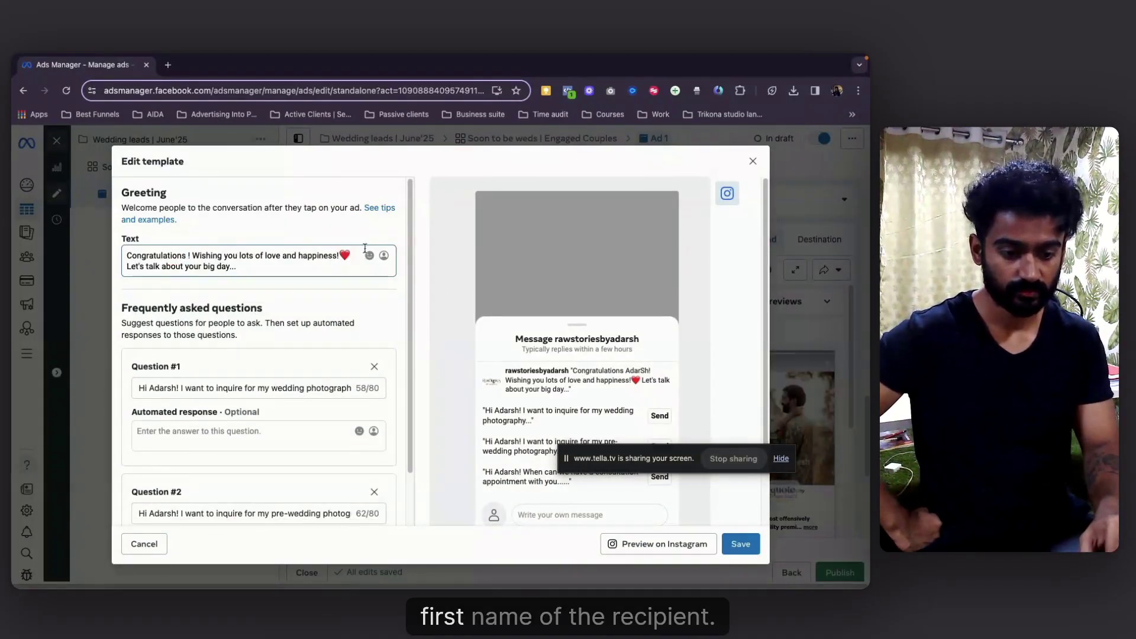
left_click(384, 256)
left_click(424, 165)
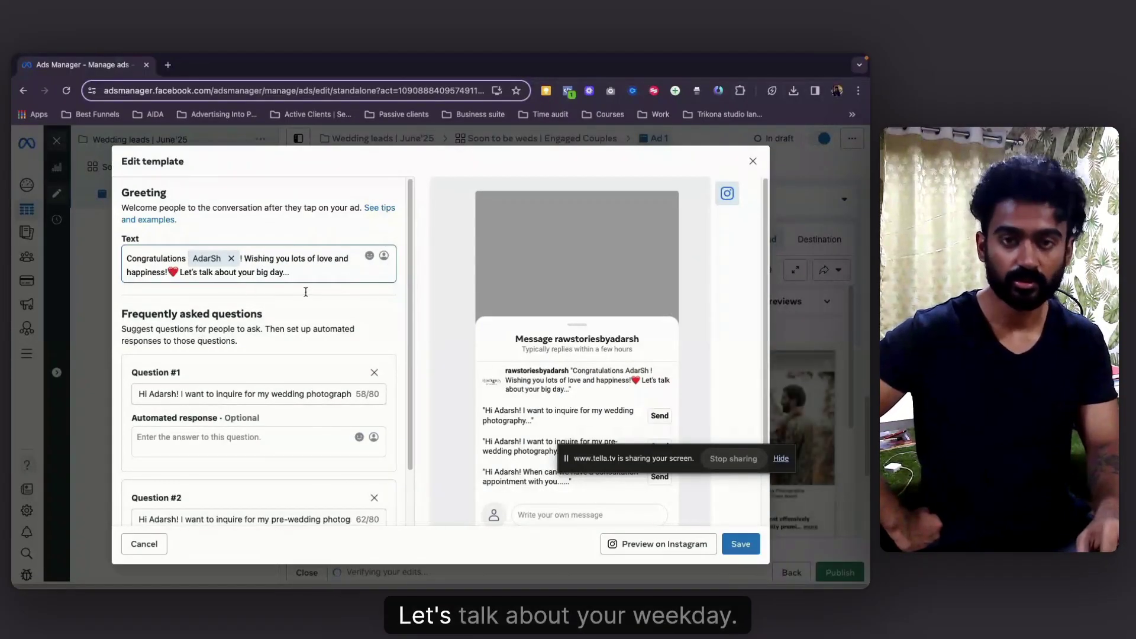
- Check the template's three prefilled questions against the message preview and save the Wedding photography template
scroll(254, 266, "down", 5)
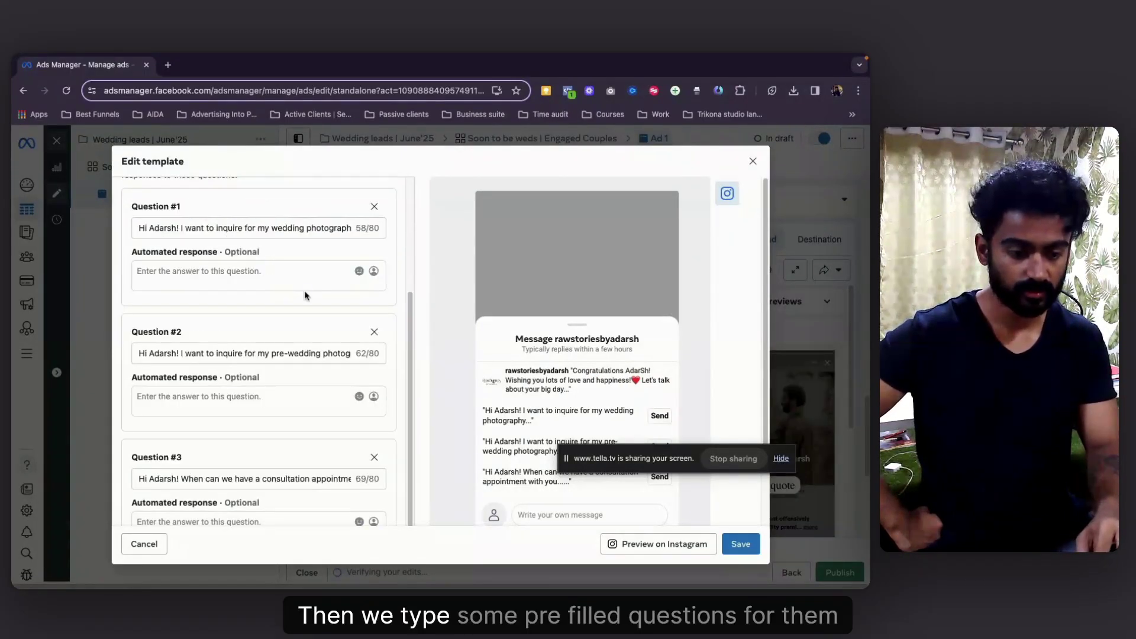
scroll(306, 295, "down", 1)
scroll(306, 295, "down", 1)
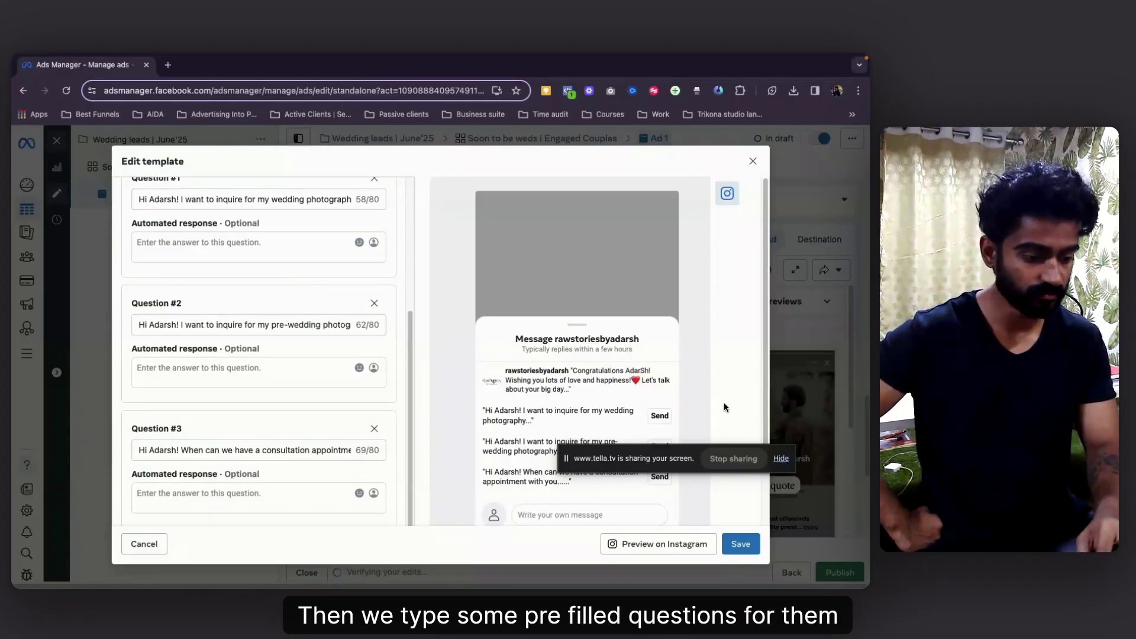
scroll(592, 426, "down", 3)
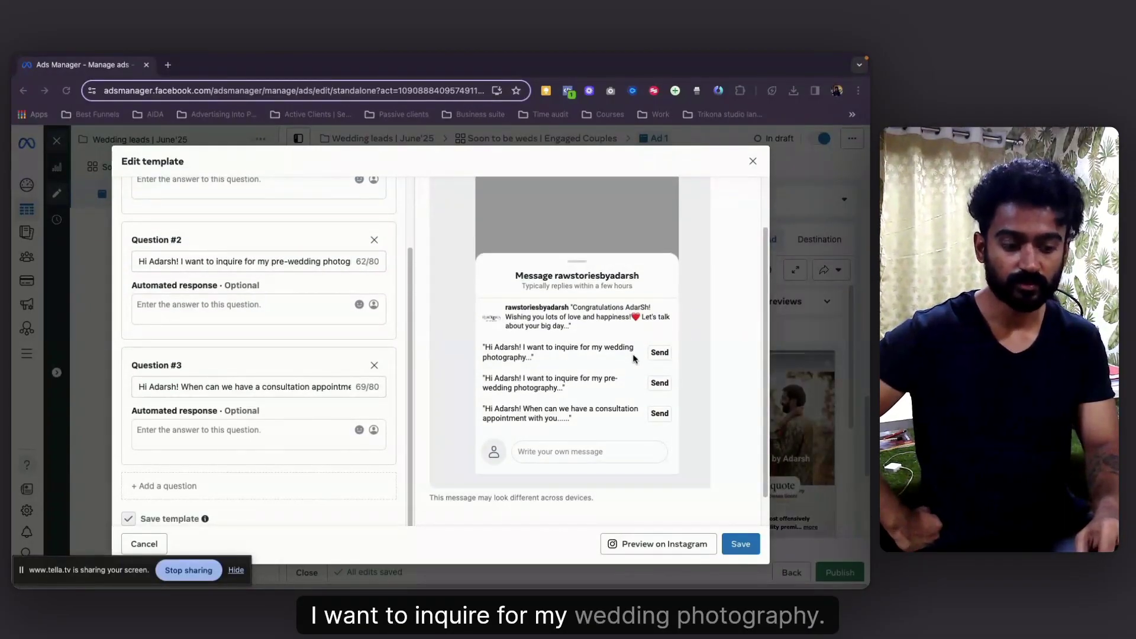
scroll(565, 392, "down", 1)
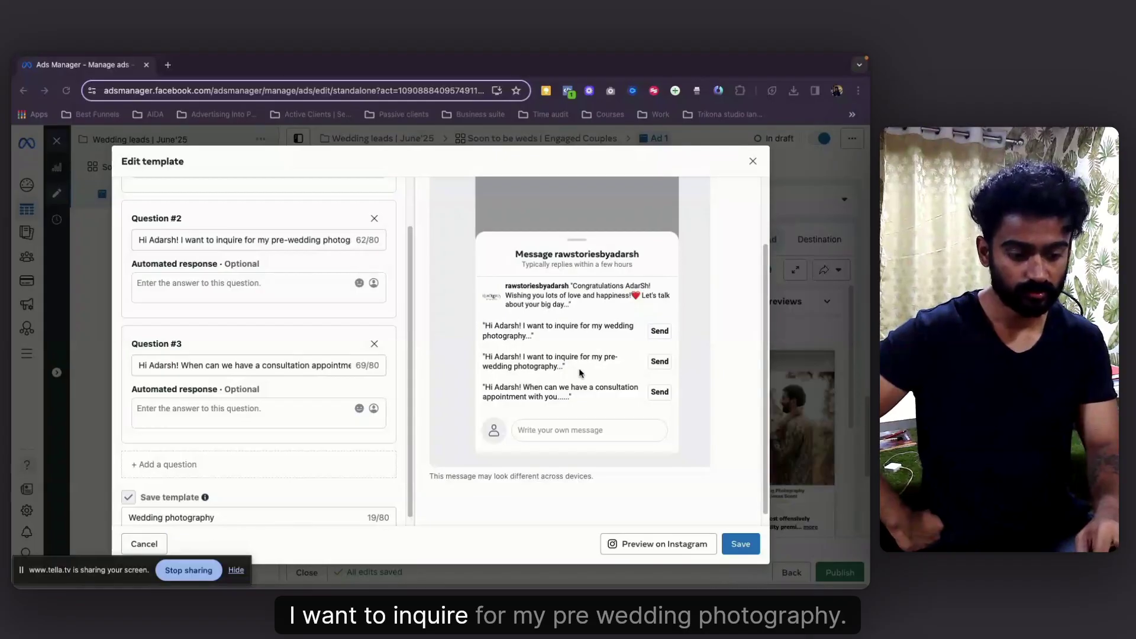
scroll(570, 392, "down", 1)
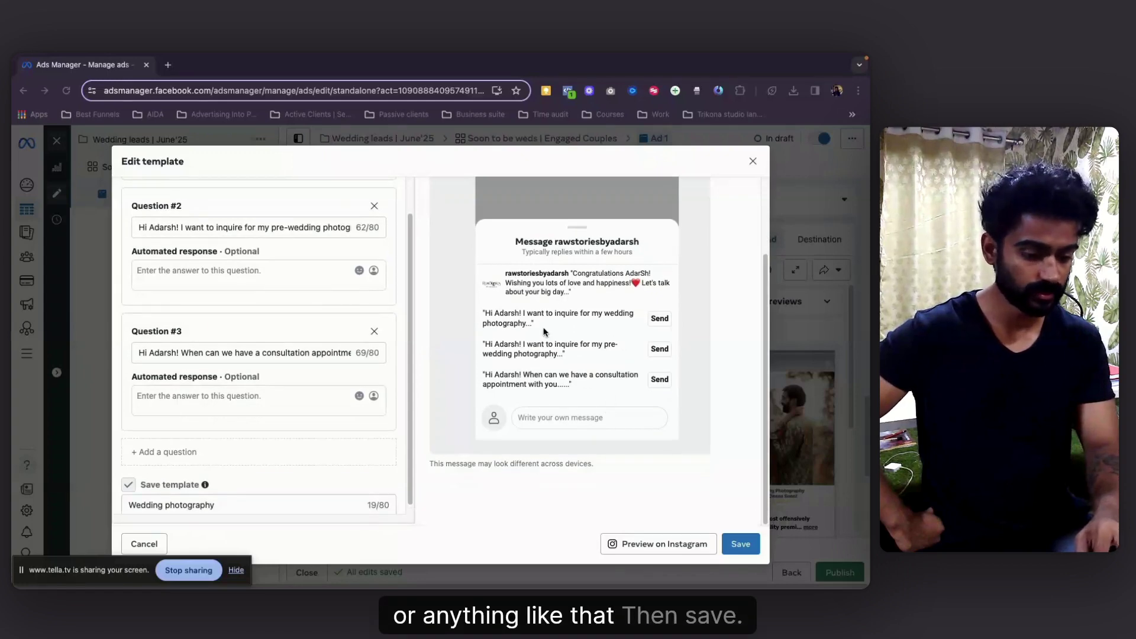
scroll(543, 331, "down", 1)
left_click(740, 544)
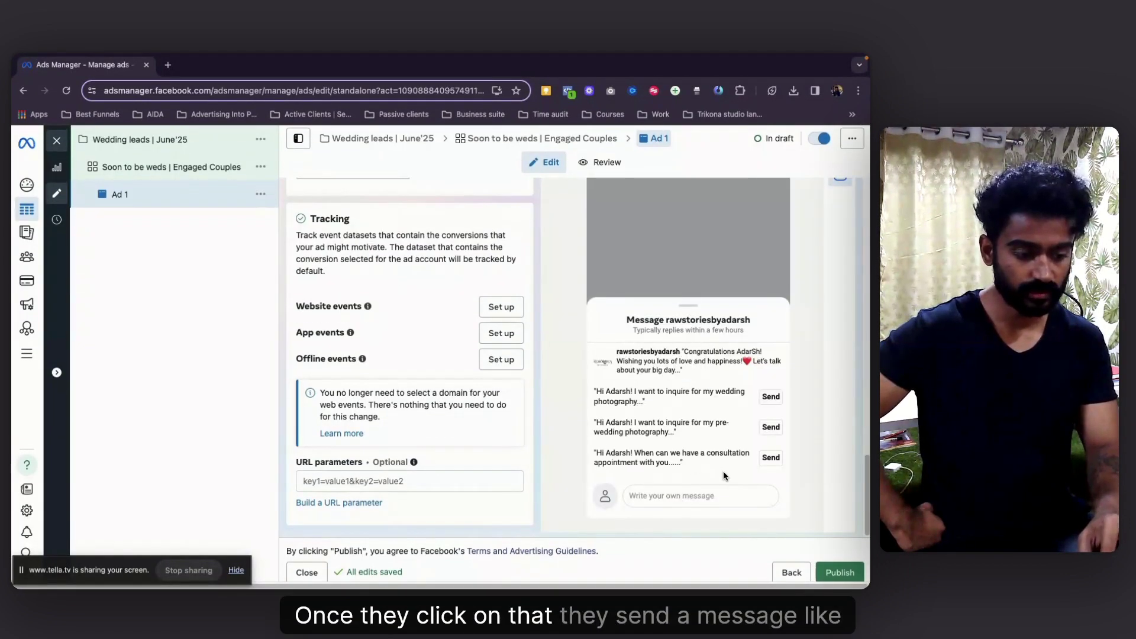
- Duplicate Ad 1 within the same ad set and name the copy Ad 2
left_click_drag(723, 471, 584, 357)
scroll(408, 248, "up", 2)
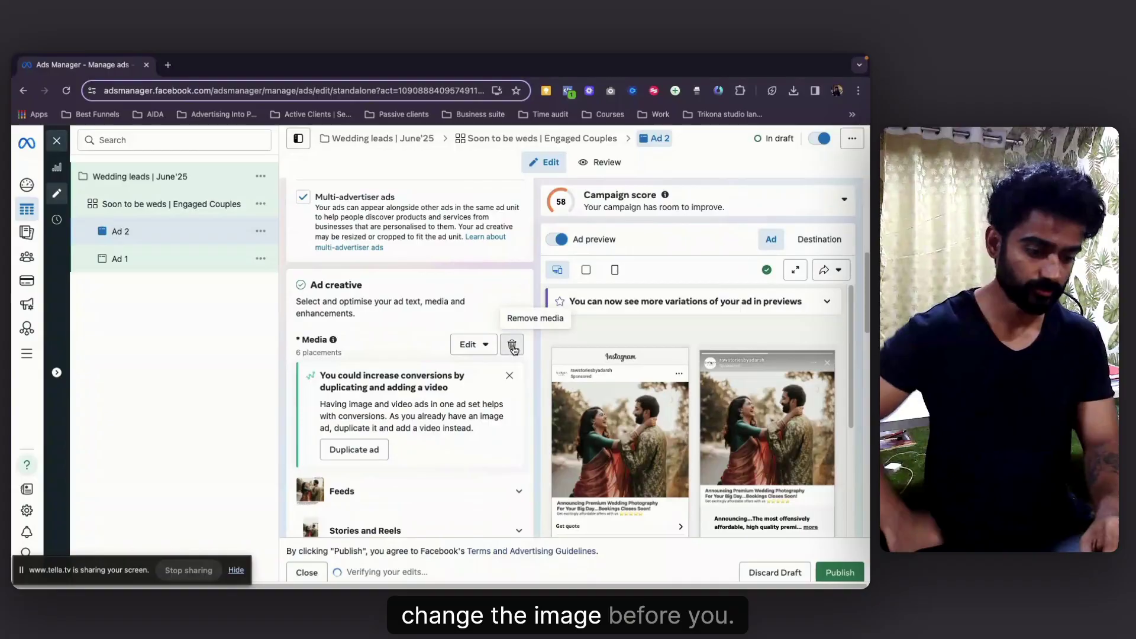
- Replace Ad 2's image with the version that has the headline above the couple's photo and review the remaining ad settings
left_click(473, 340)
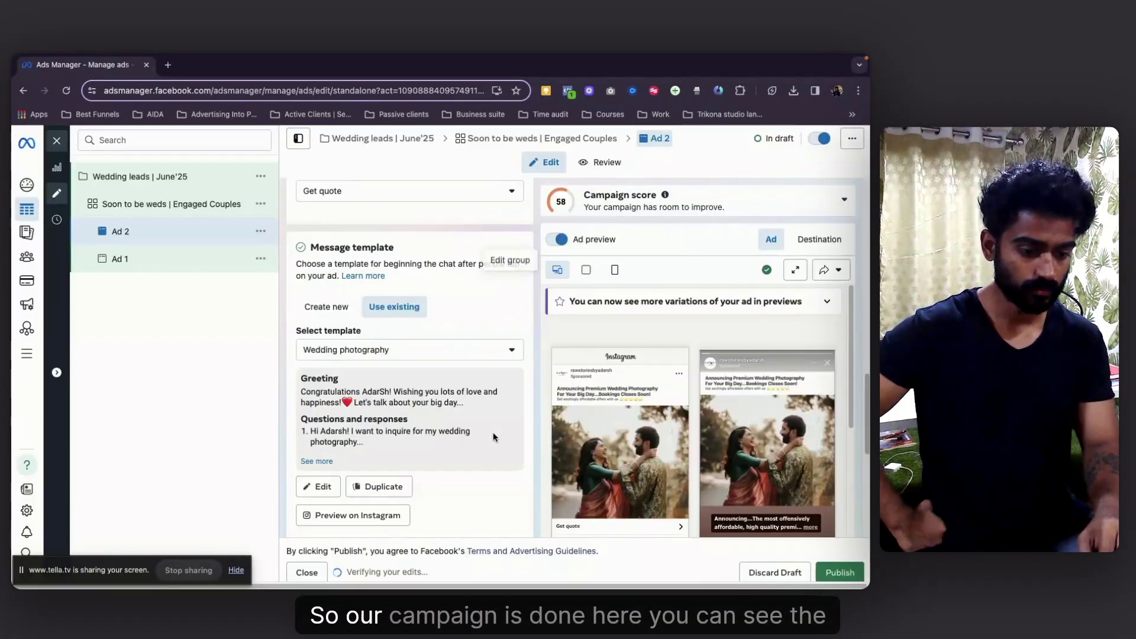
scroll(492, 432, "down", 5)
scroll(674, 423, "up", 10)
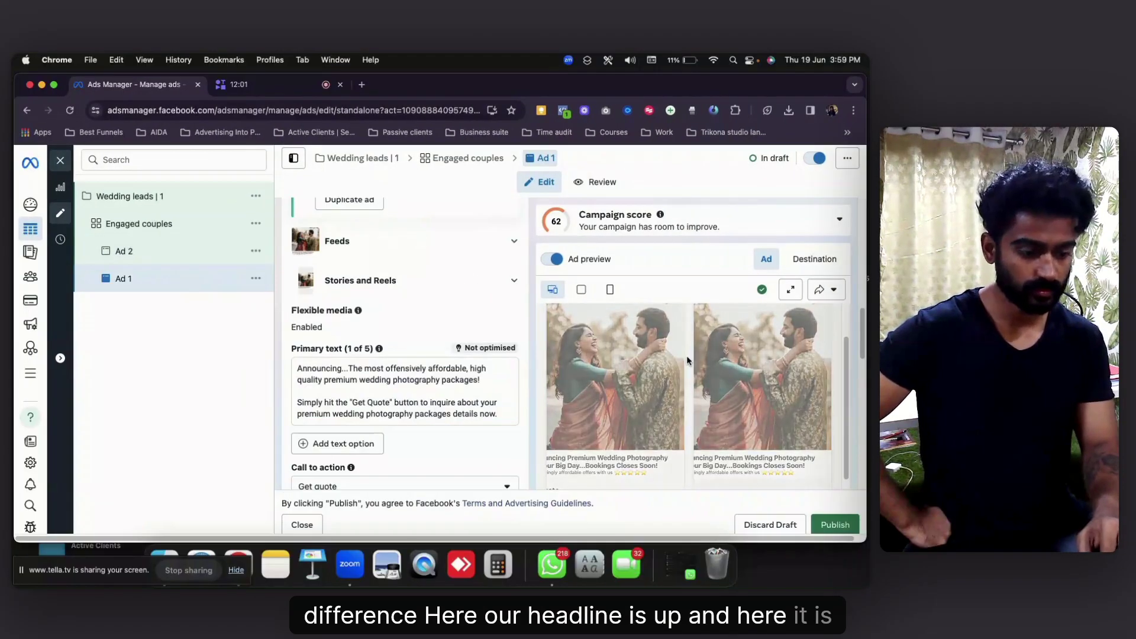
- Examine Ad 1's Instagram feed and story previews for headline placement, caption and call to action, and select the Wedding leads campaign
scroll(630, 414, "down", 3)
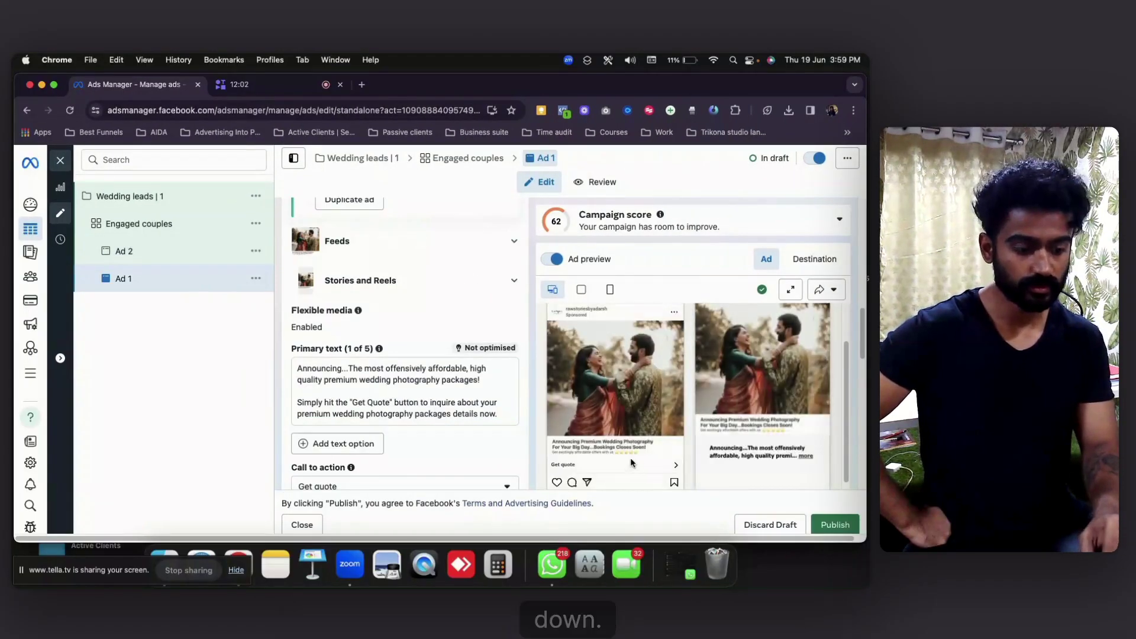
left_click(670, 437)
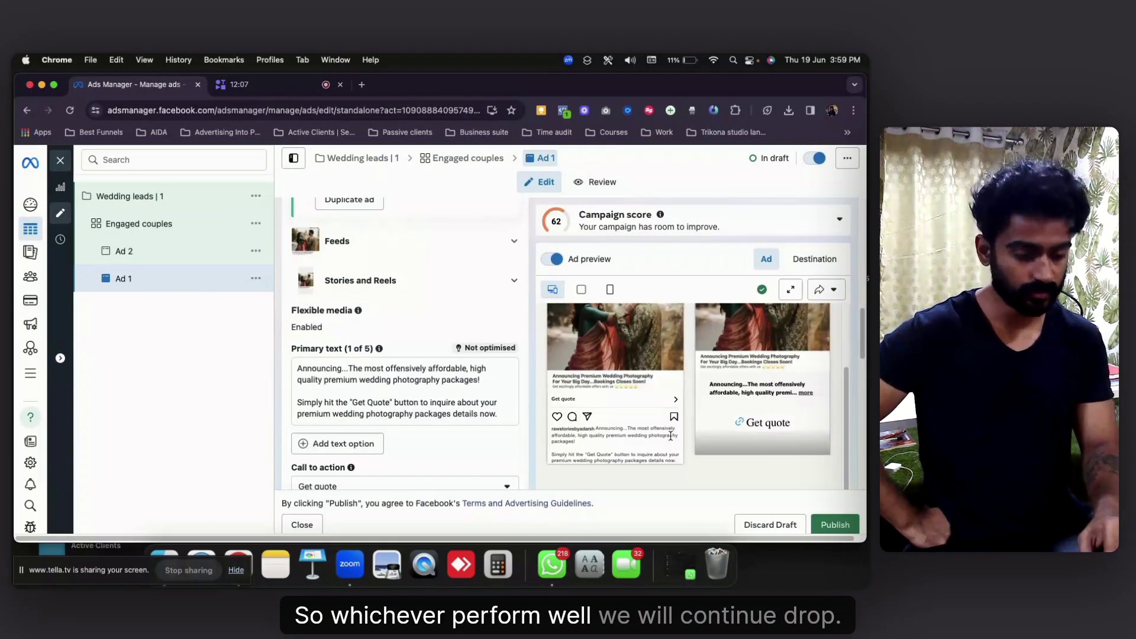
scroll(650, 429, "up", 3)
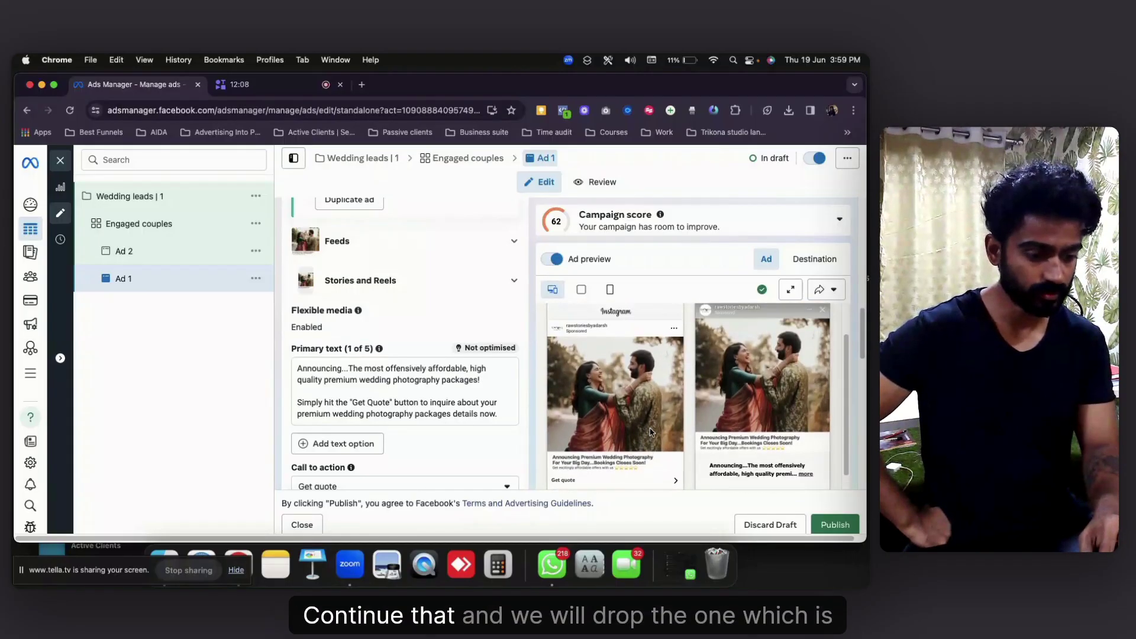
scroll(650, 432, "down", 2)
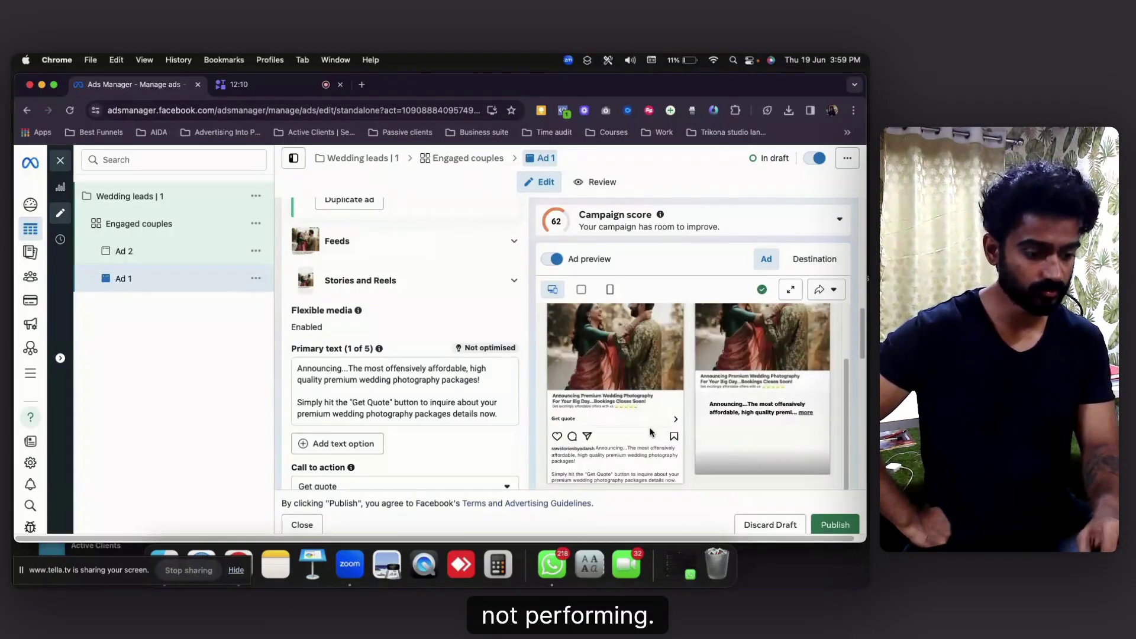
scroll(650, 433, "up", 2)
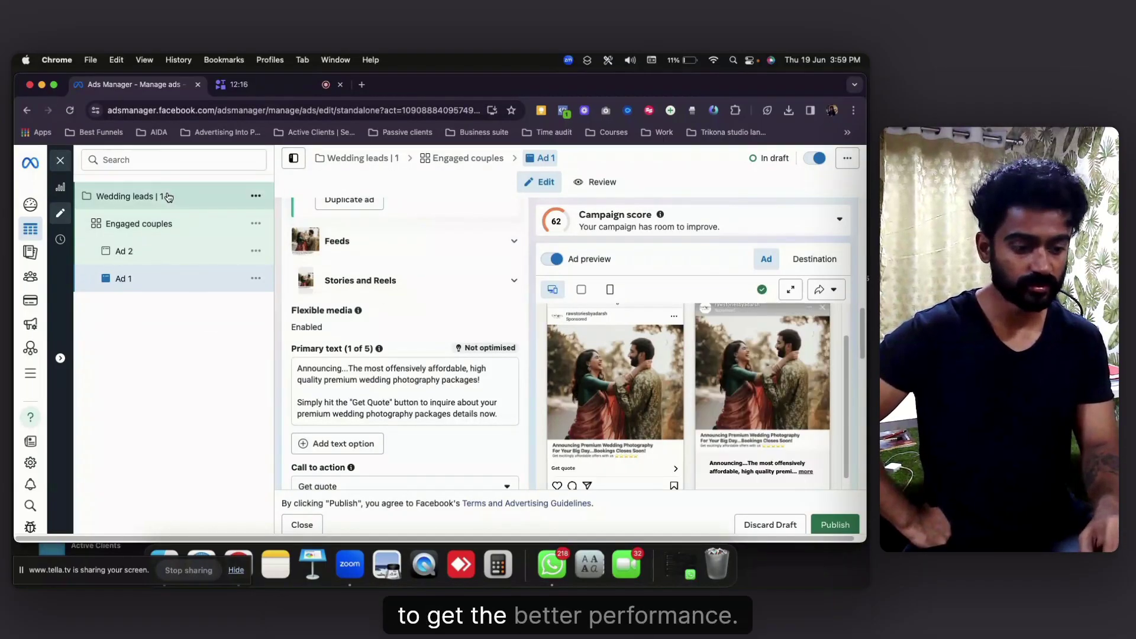
left_click(212, 197)
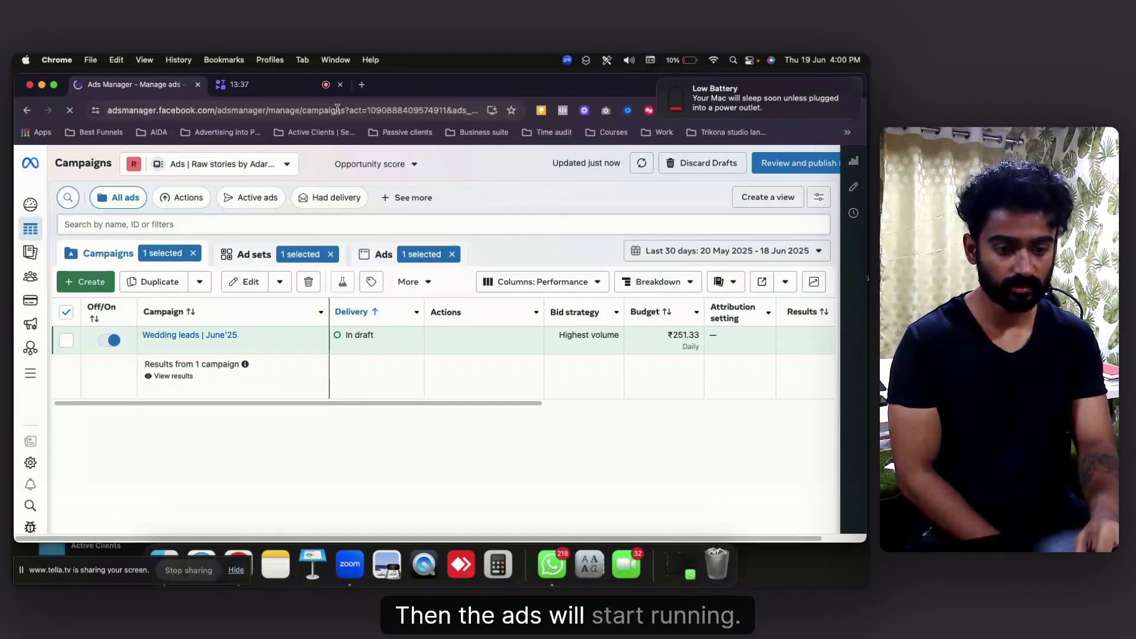
- Open advertisingintoprofit.com in a new browser tab
left_click(361, 85)
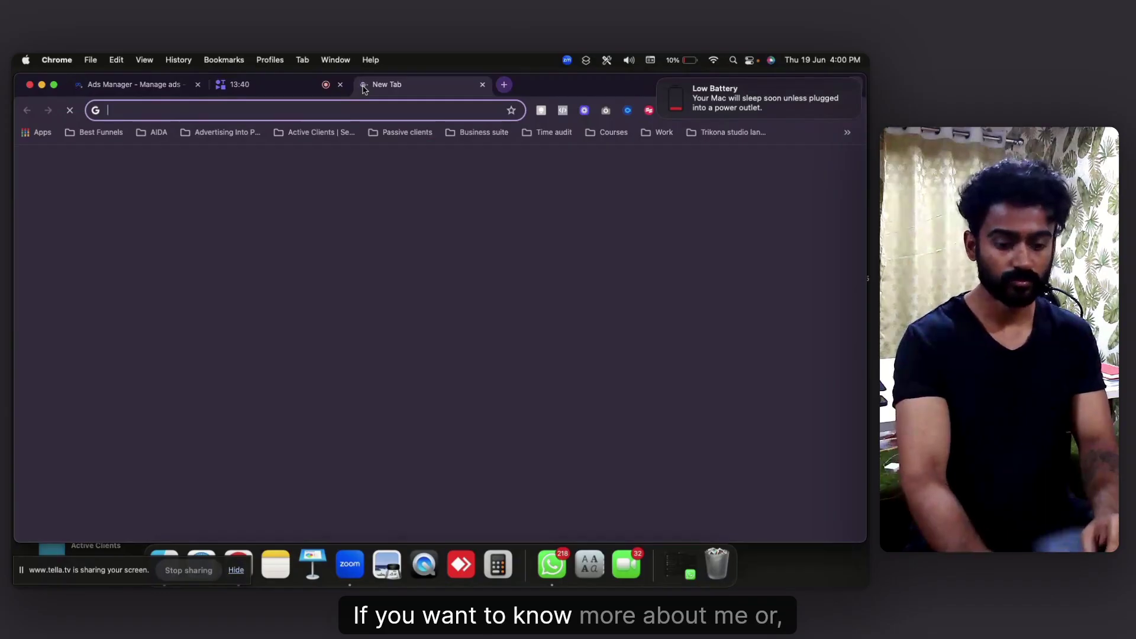
type("advertisingintoprofit.com")
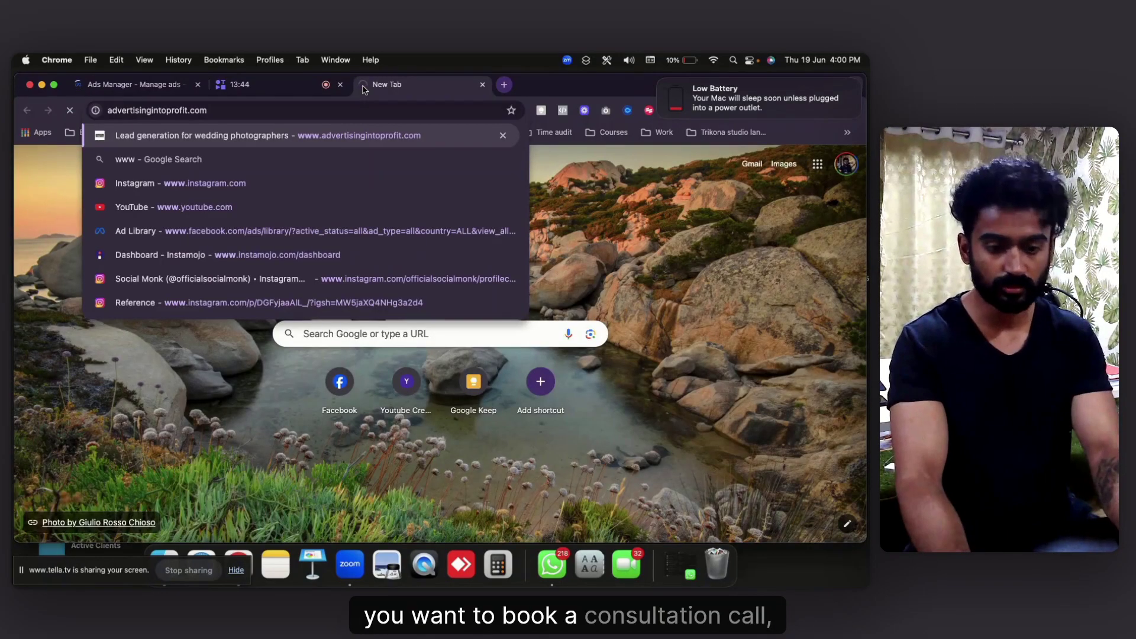
key("Return")
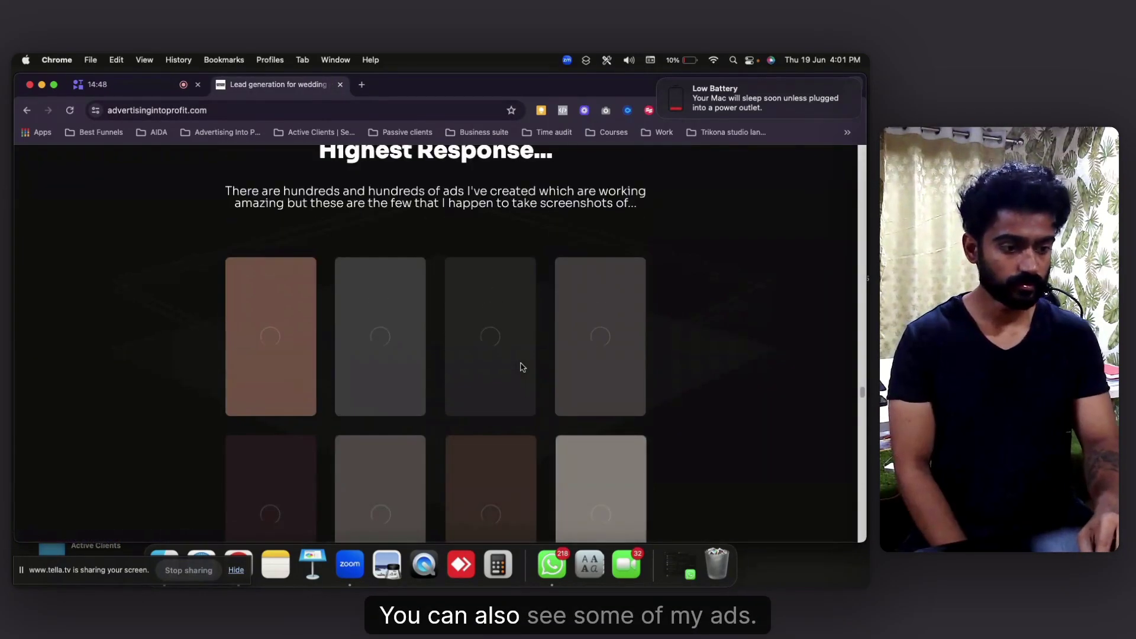
- Look through the website's ad samples, reasons it works and workplace photos, and open the free strategy call booking page
scroll(520, 367, "down", 5)
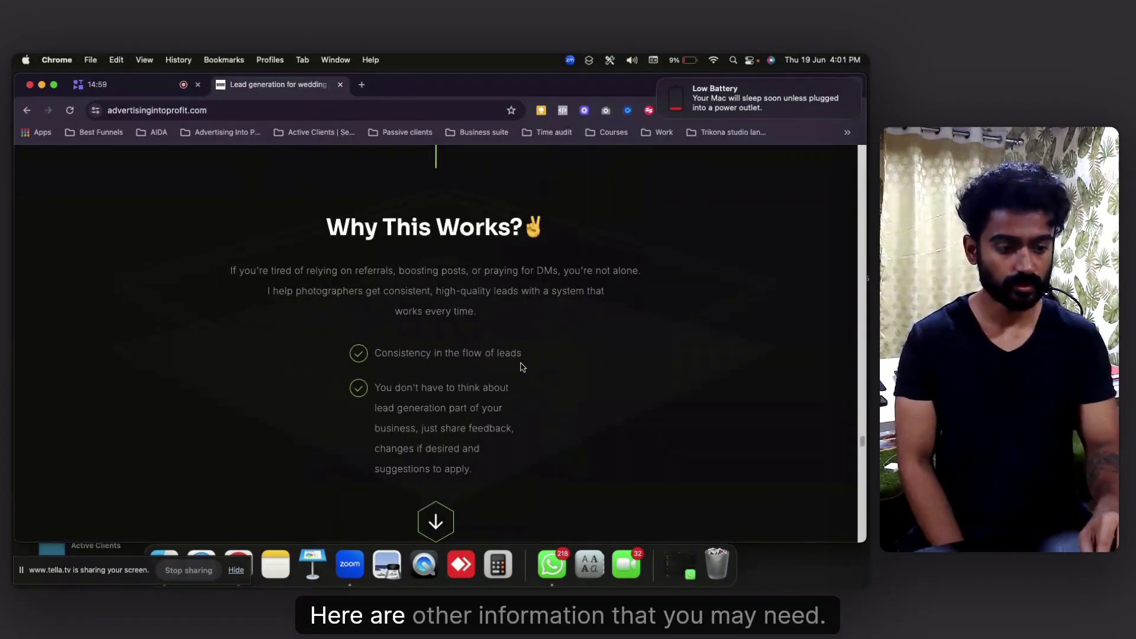
scroll(521, 366, "down", 5)
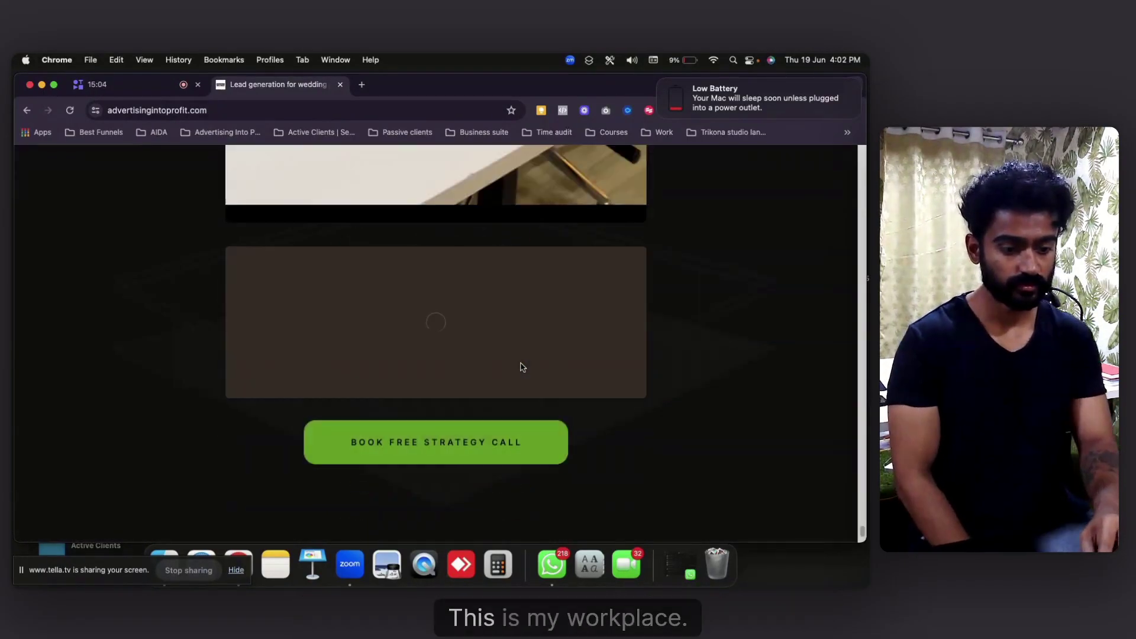
scroll(483, 420, "down", 2)
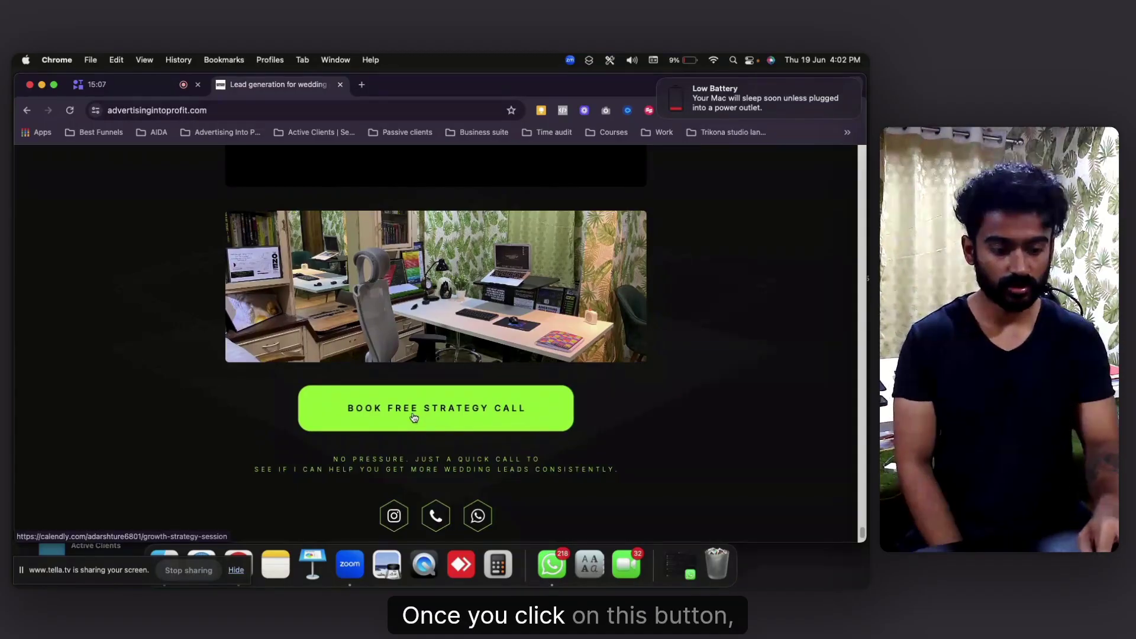
left_click(413, 418)
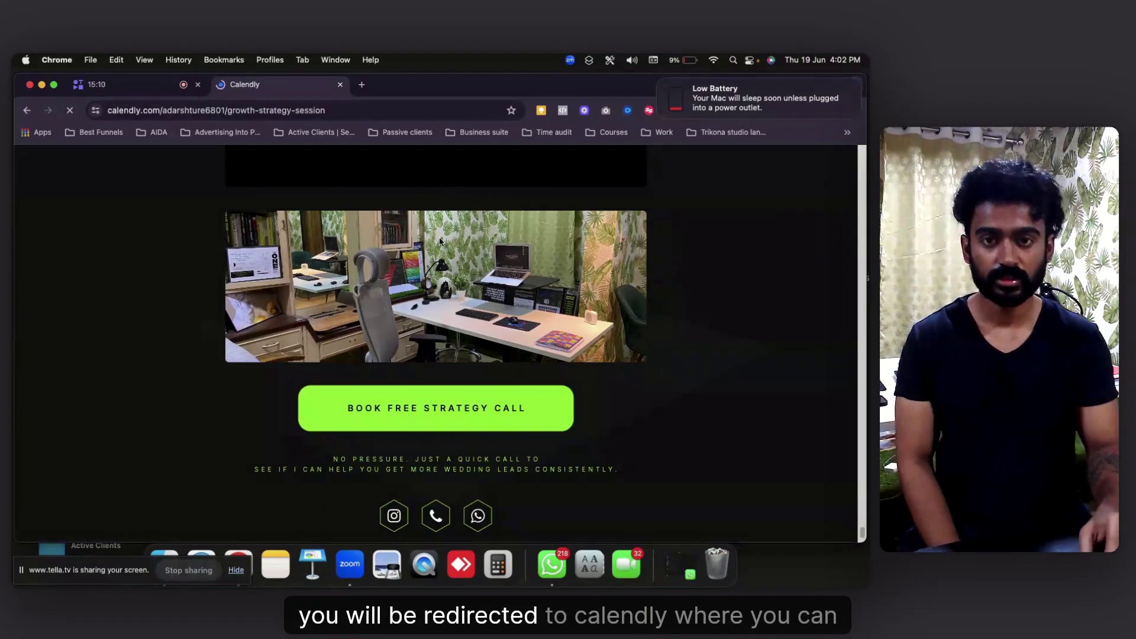